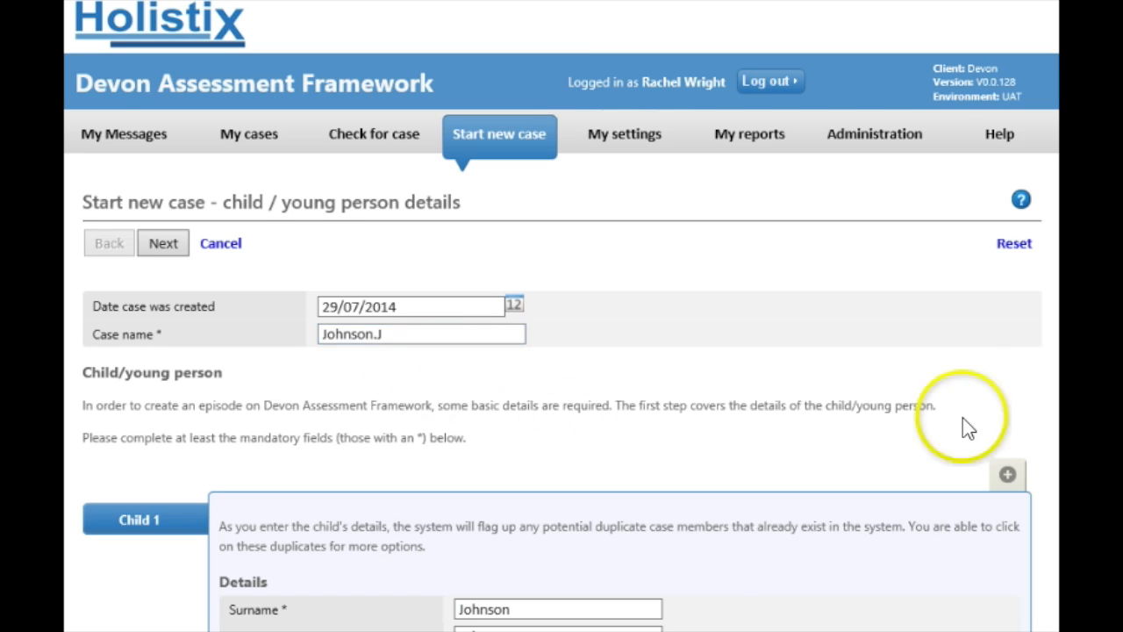
Step: Review the child's surname, first name, date of birth and gender options, keeping Male selected
scroll(571, 433, down, 5)
click(551, 197)
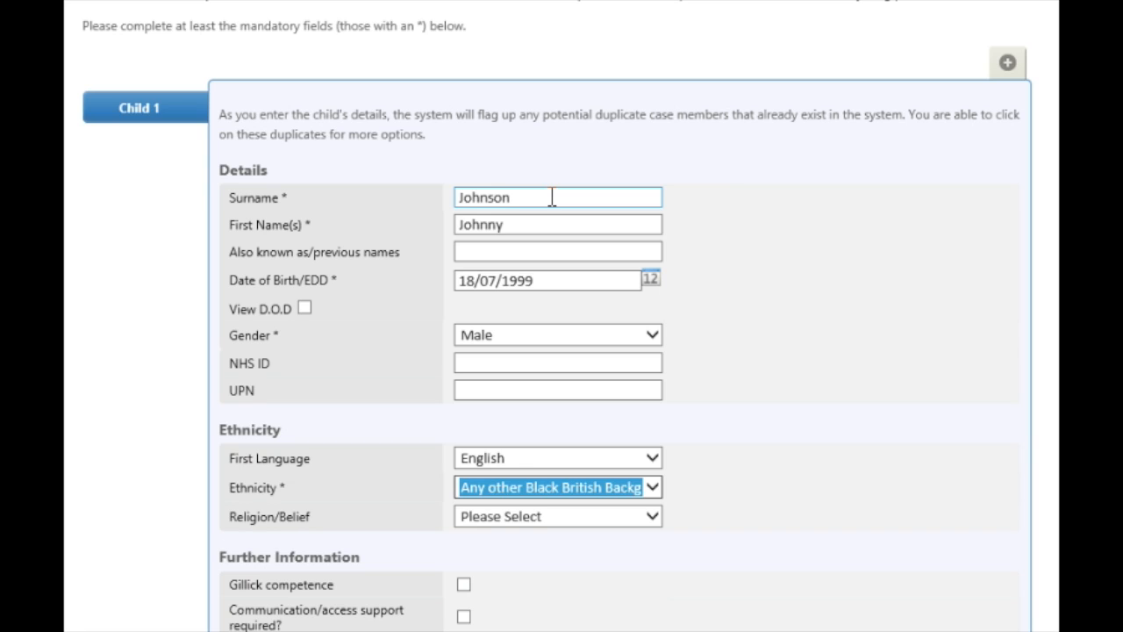
click(544, 230)
click(549, 279)
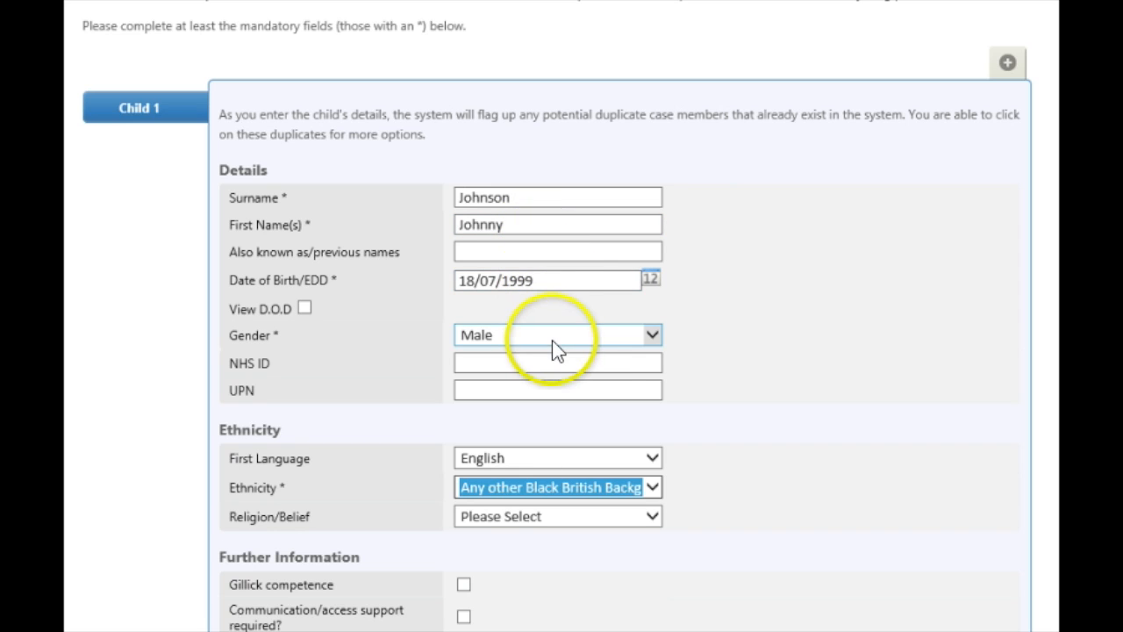
click(655, 337)
click(655, 336)
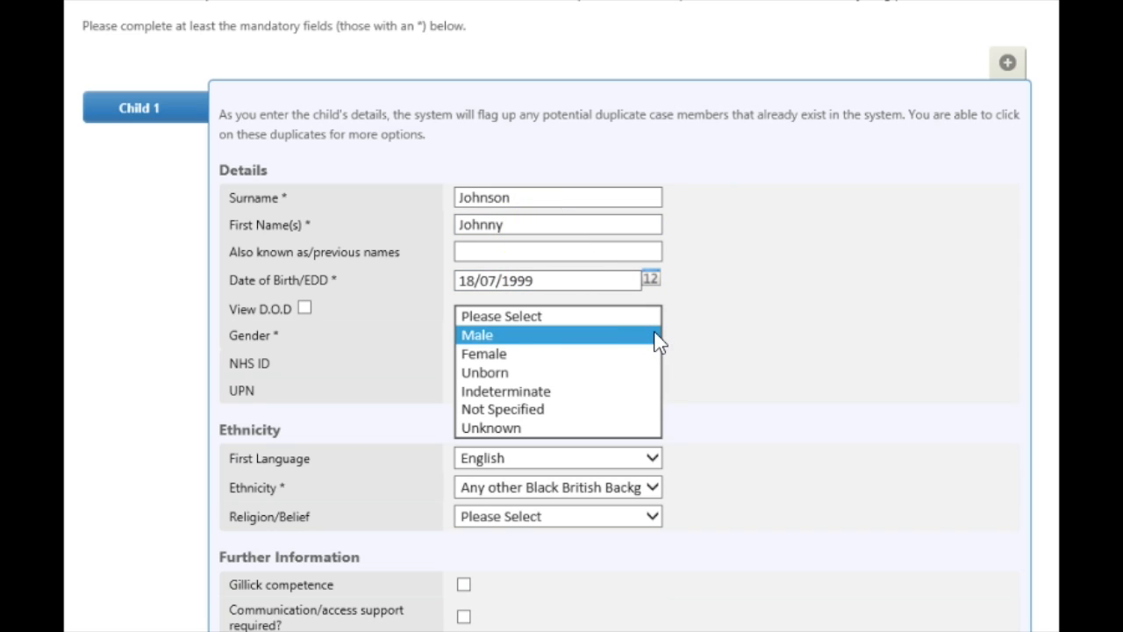
click(655, 335)
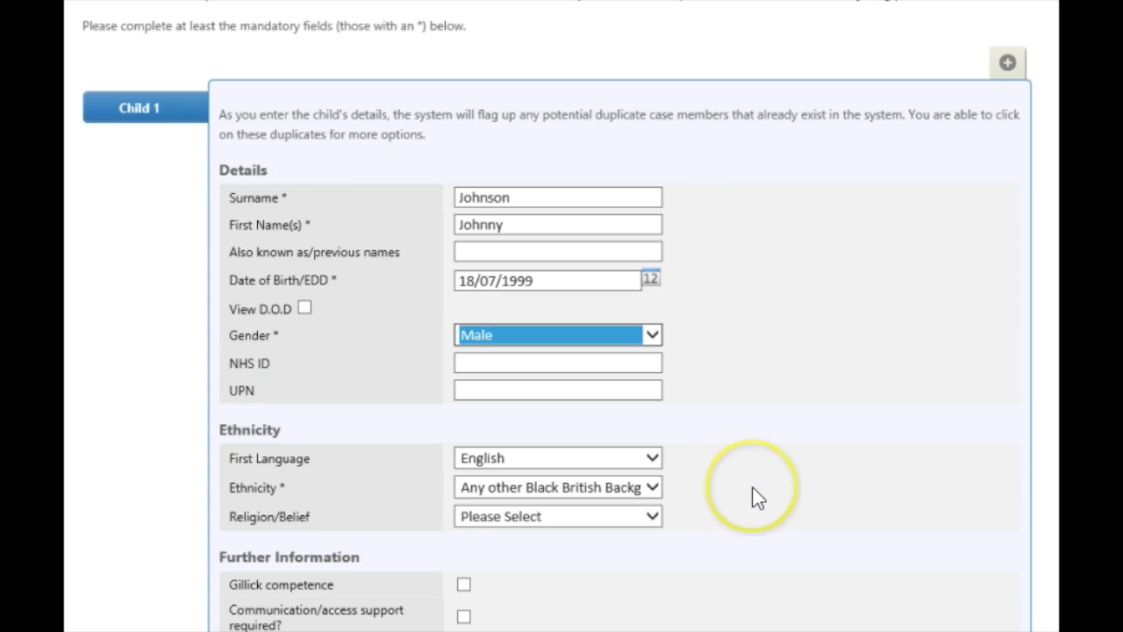
Step: Check the child's first language and ethnicity selections, and set Religion/Belief to Not Asked
click(654, 458)
click(654, 460)
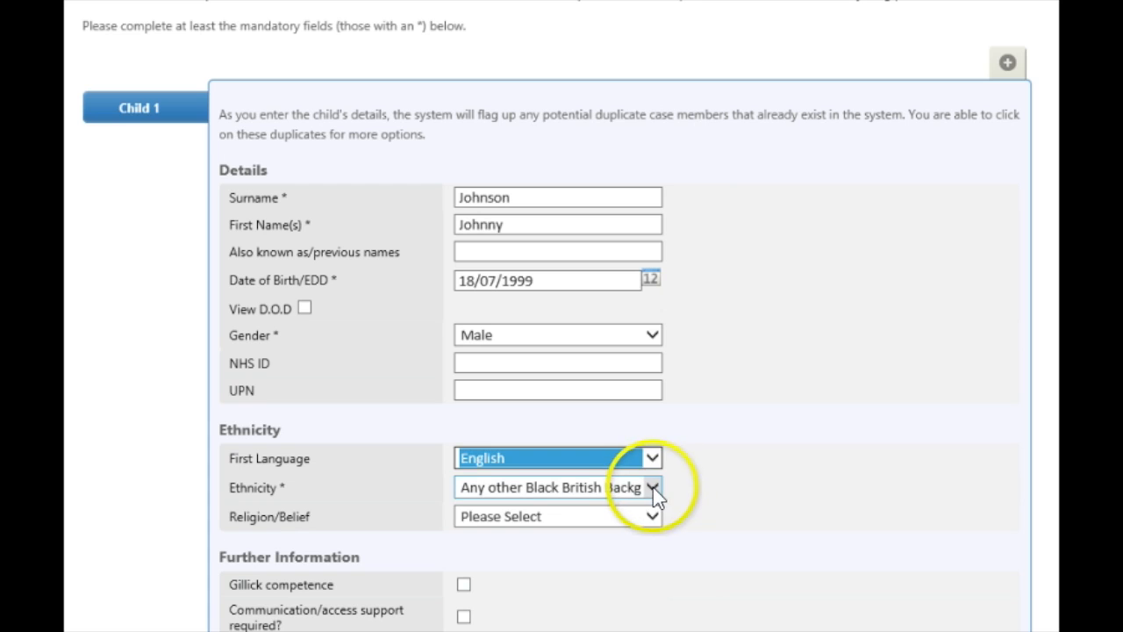
click(653, 488)
click(659, 338)
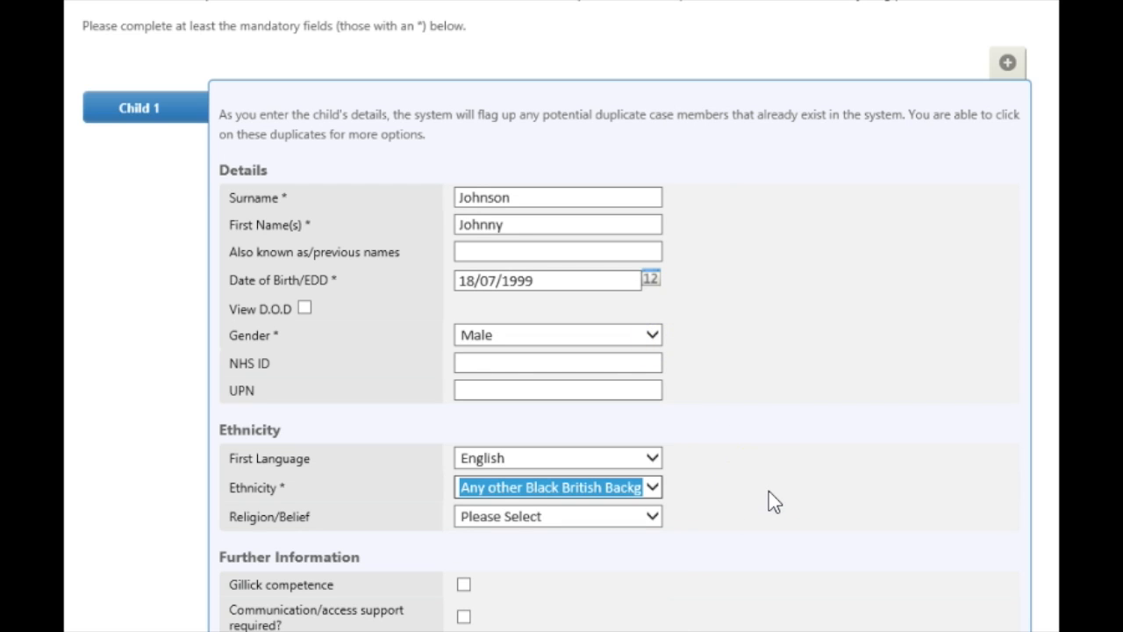
click(696, 553)
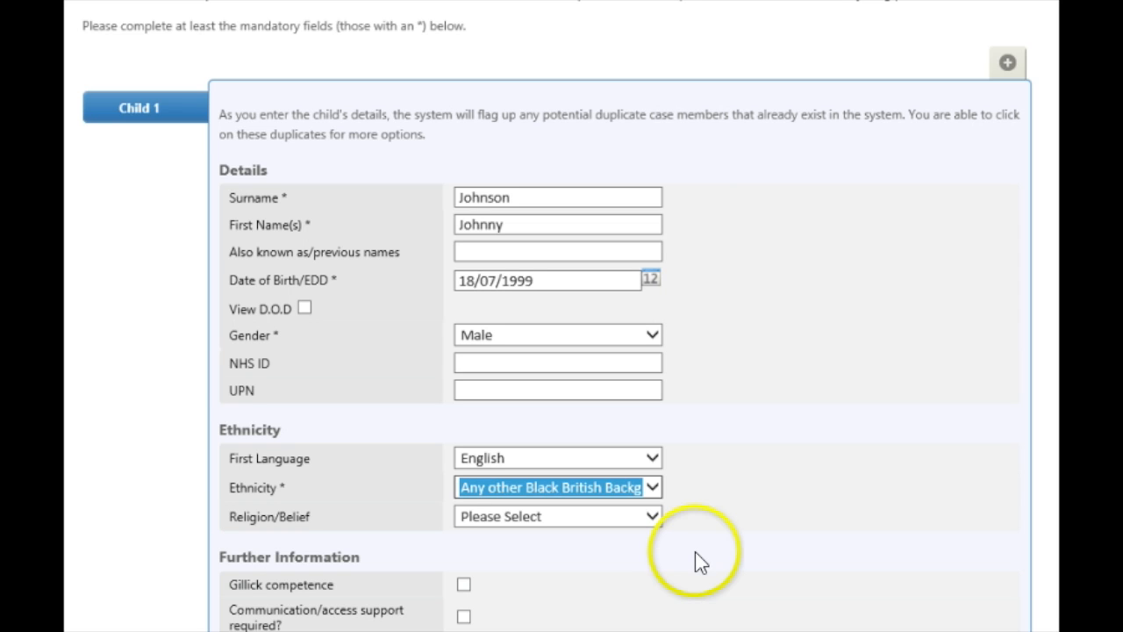
click(652, 516)
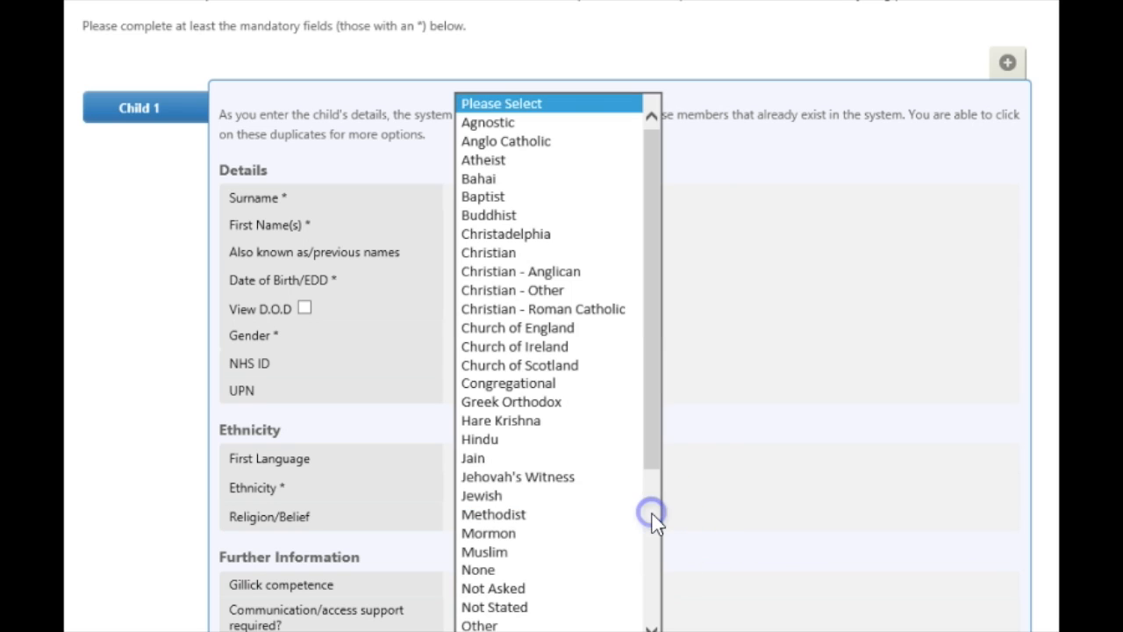
click(591, 588)
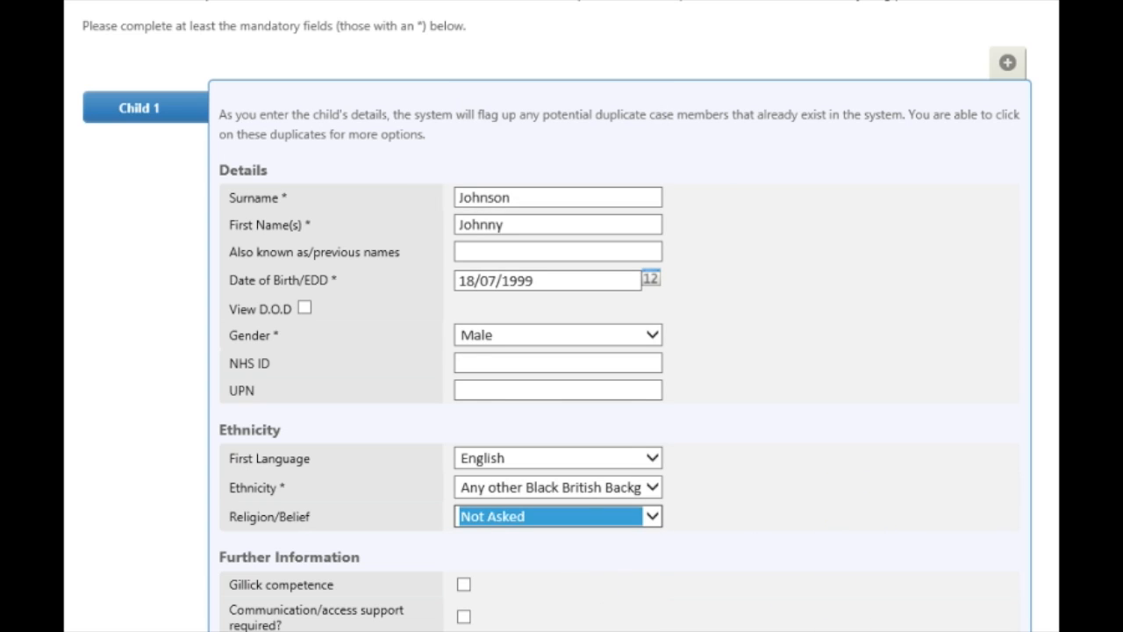
Step: Set the child's education setting to School with St Luke's Science & Sports College, and the legal status to Not Applicable
scroll(869, 514, down, 3)
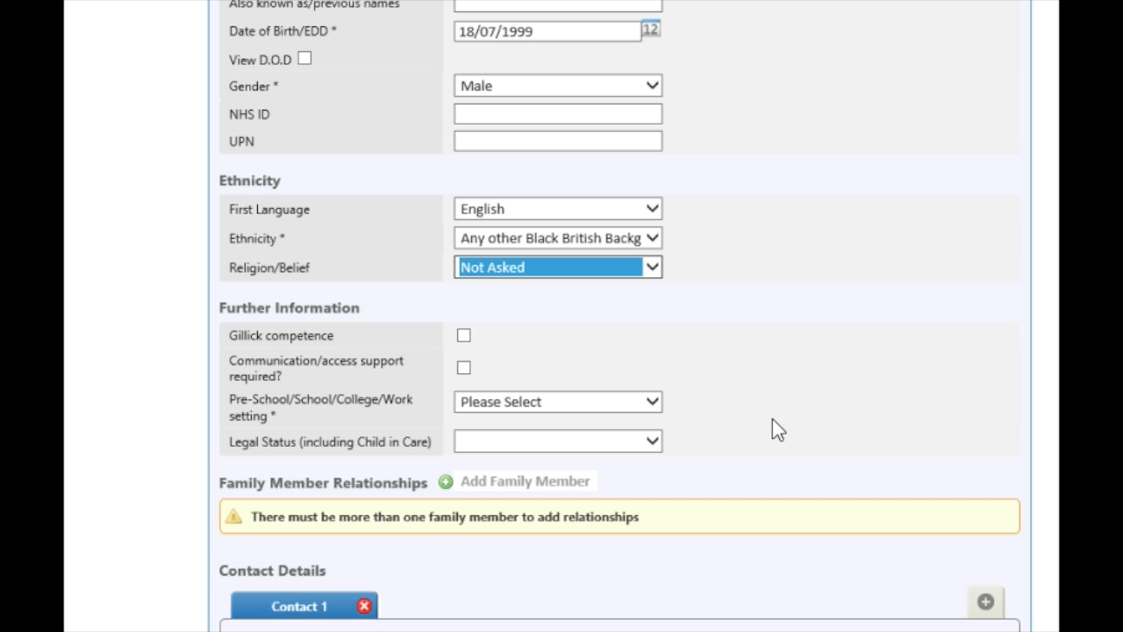
click(655, 402)
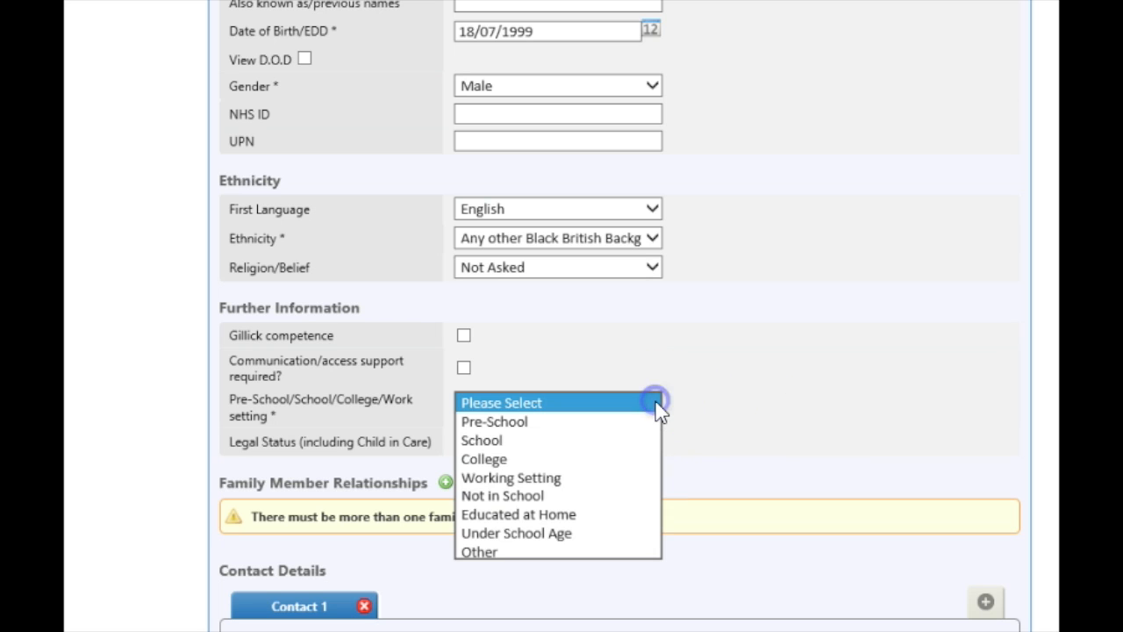
click(615, 441)
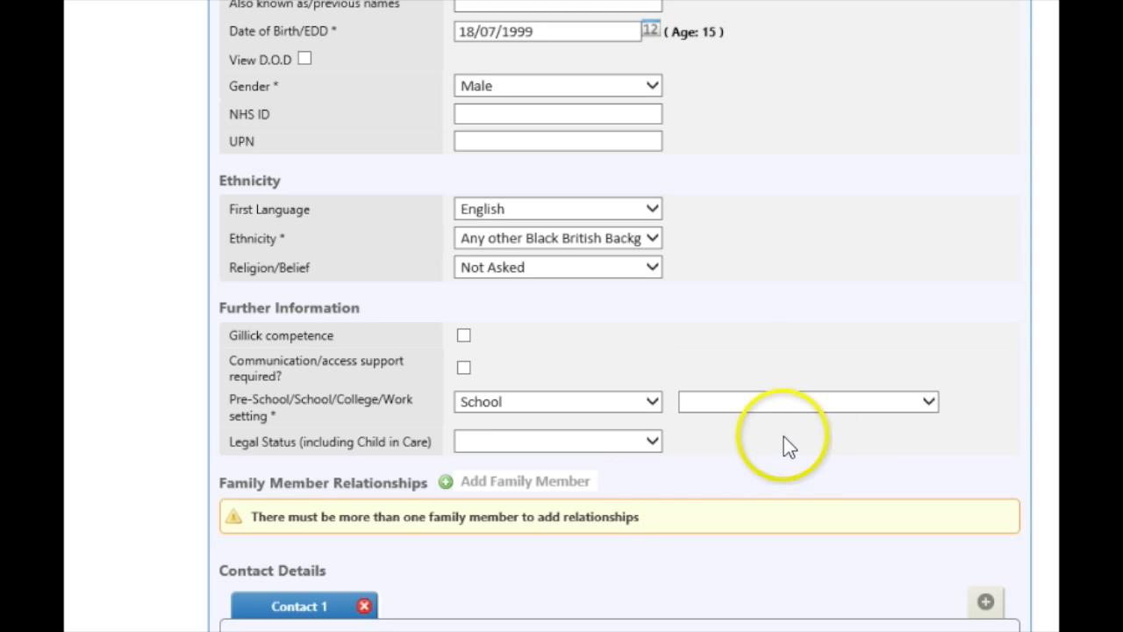
click(928, 404)
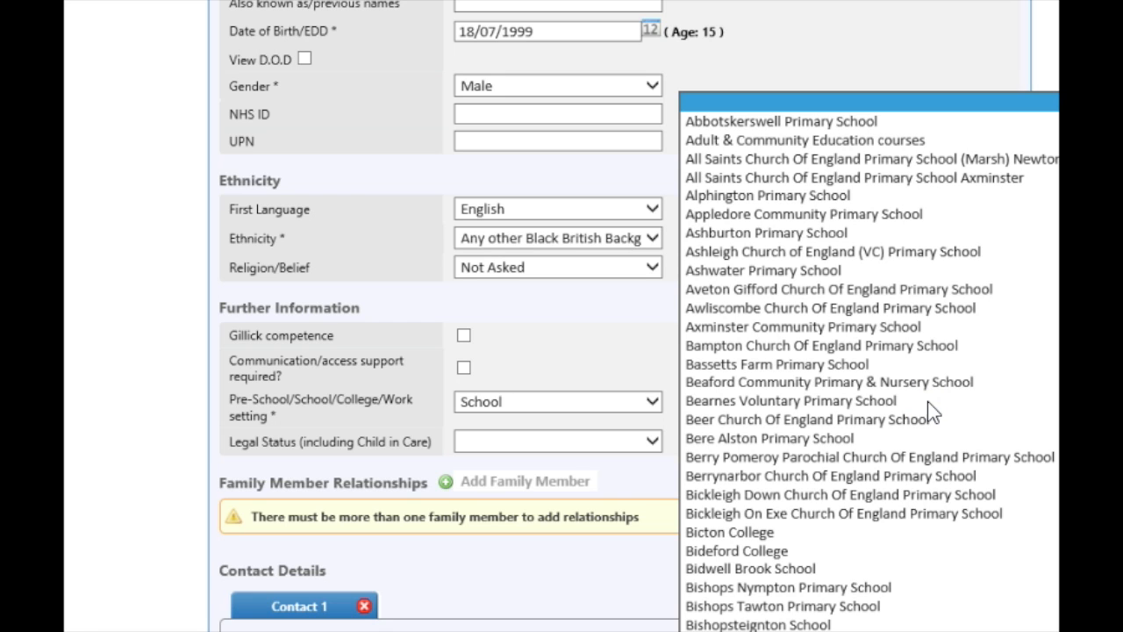
scroll(927, 400, down, 15)
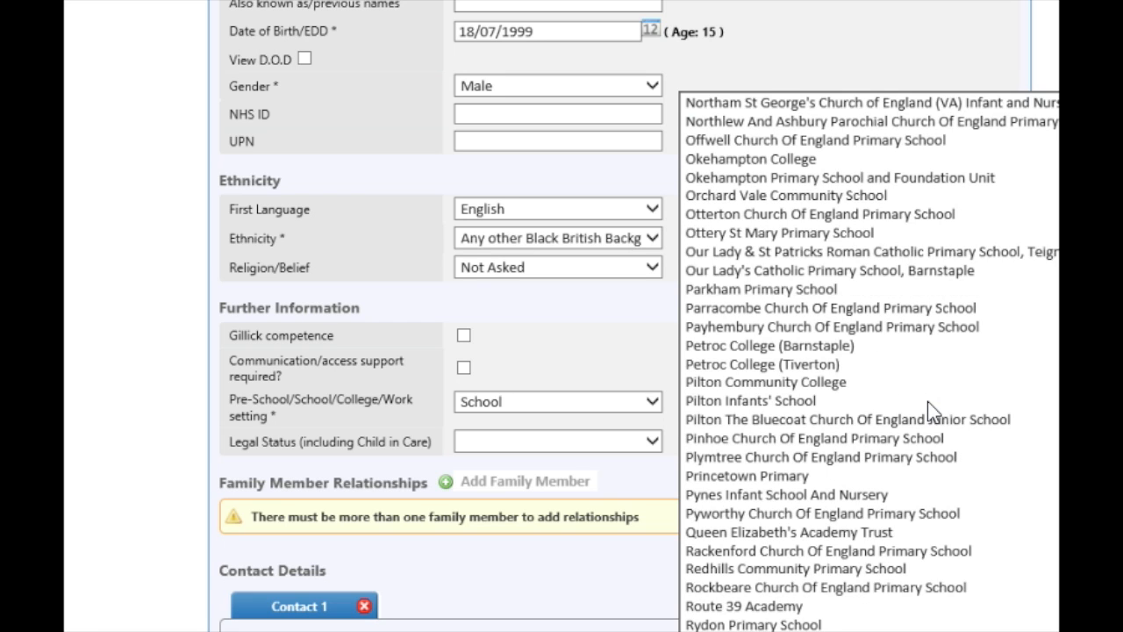
scroll(927, 401, down, 8)
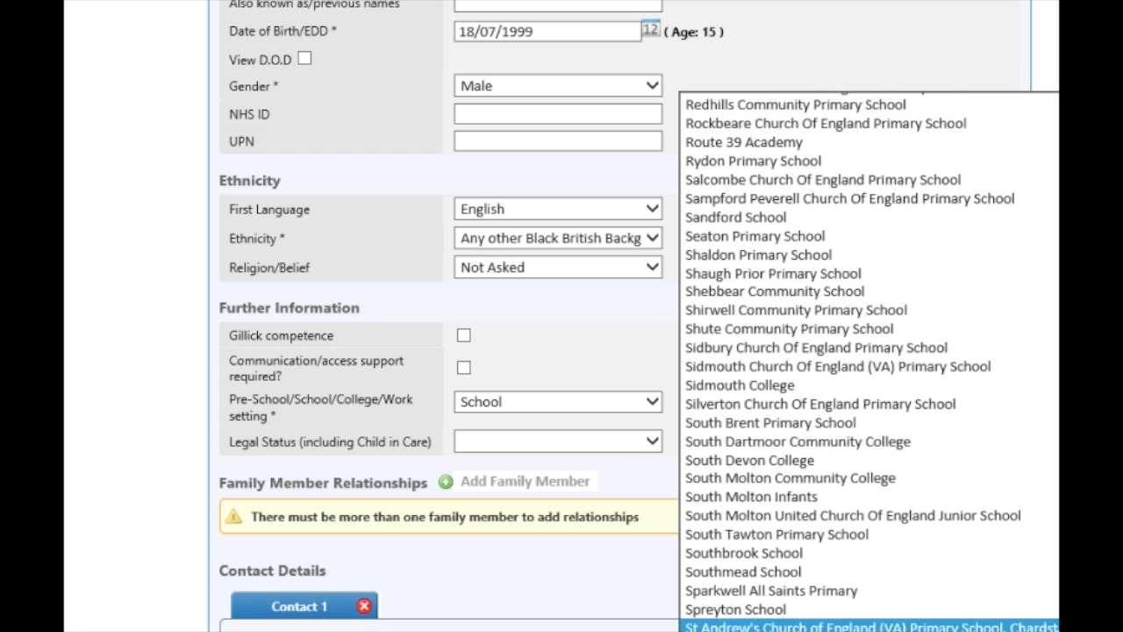
scroll(789, 625, down, 2)
click(772, 624)
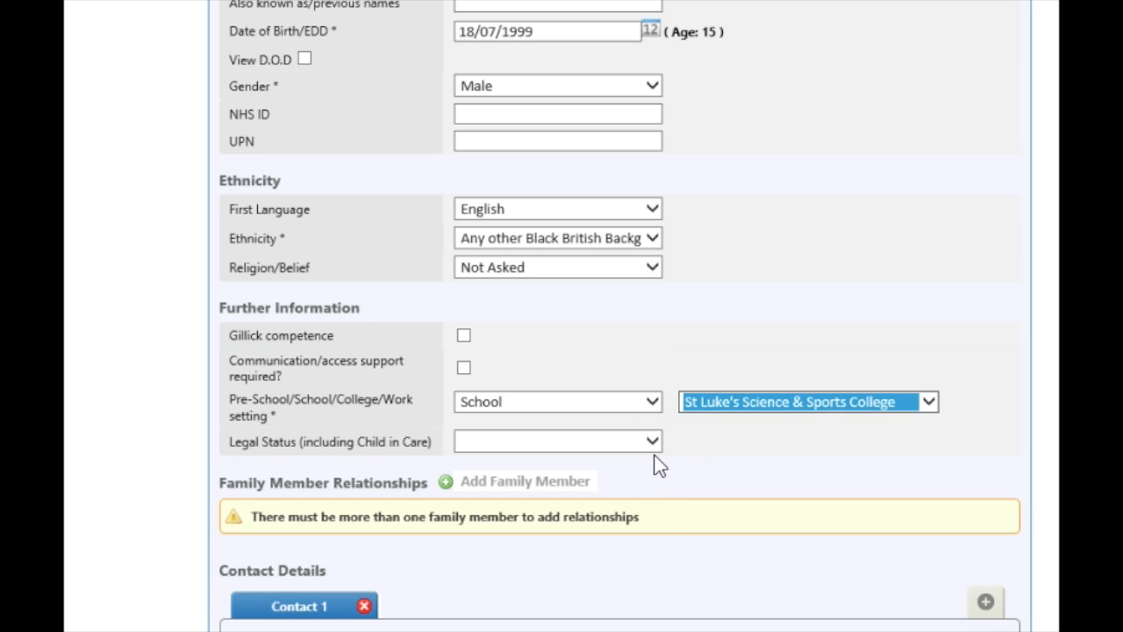
click(650, 441)
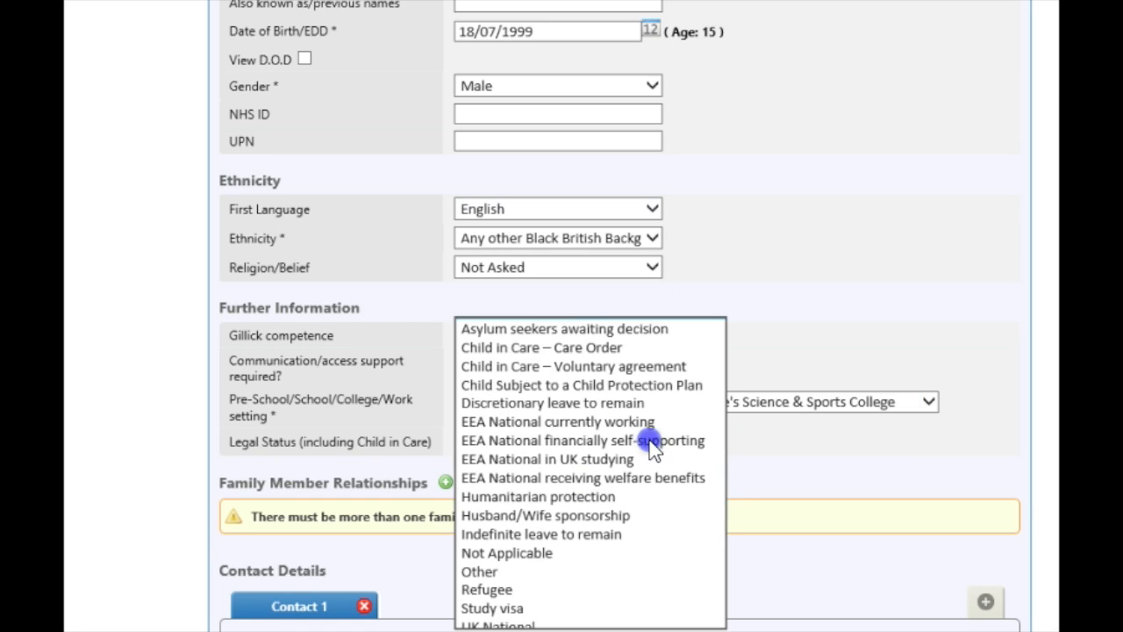
click(586, 554)
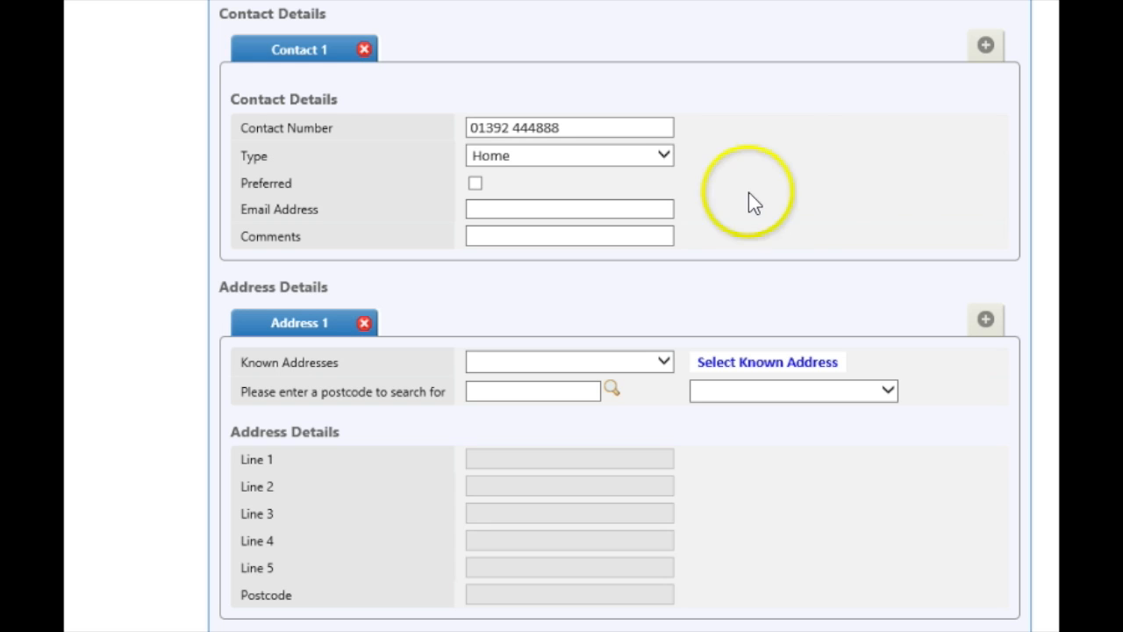
Step: Add a second contact of type Mobile for the child, and fill in the home address through a postcode lookup
click(986, 49)
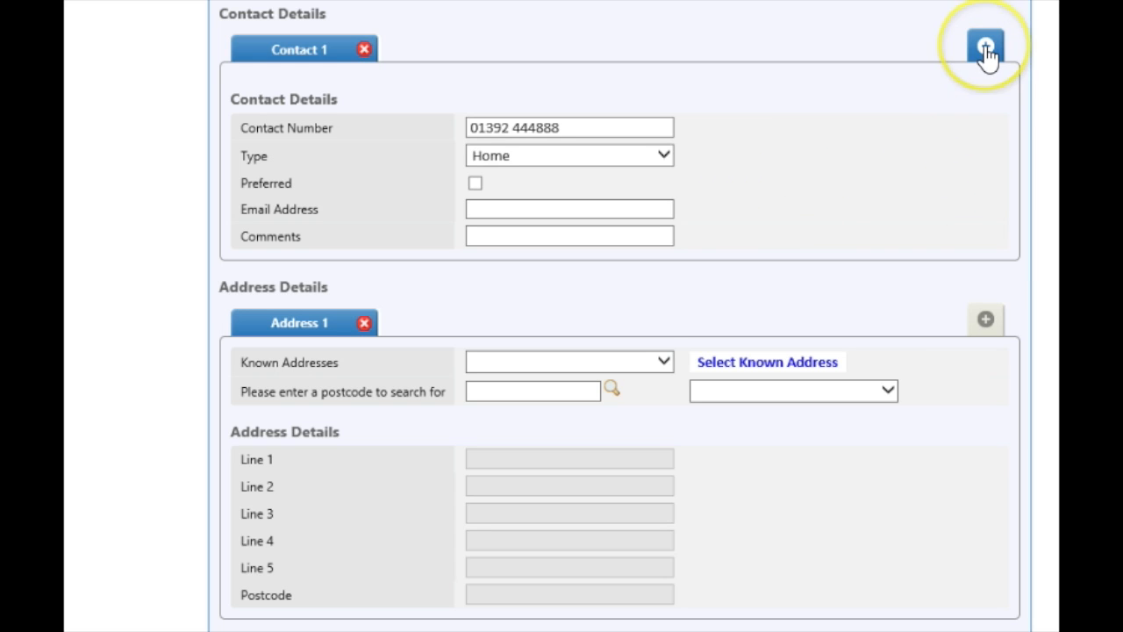
click(479, 392)
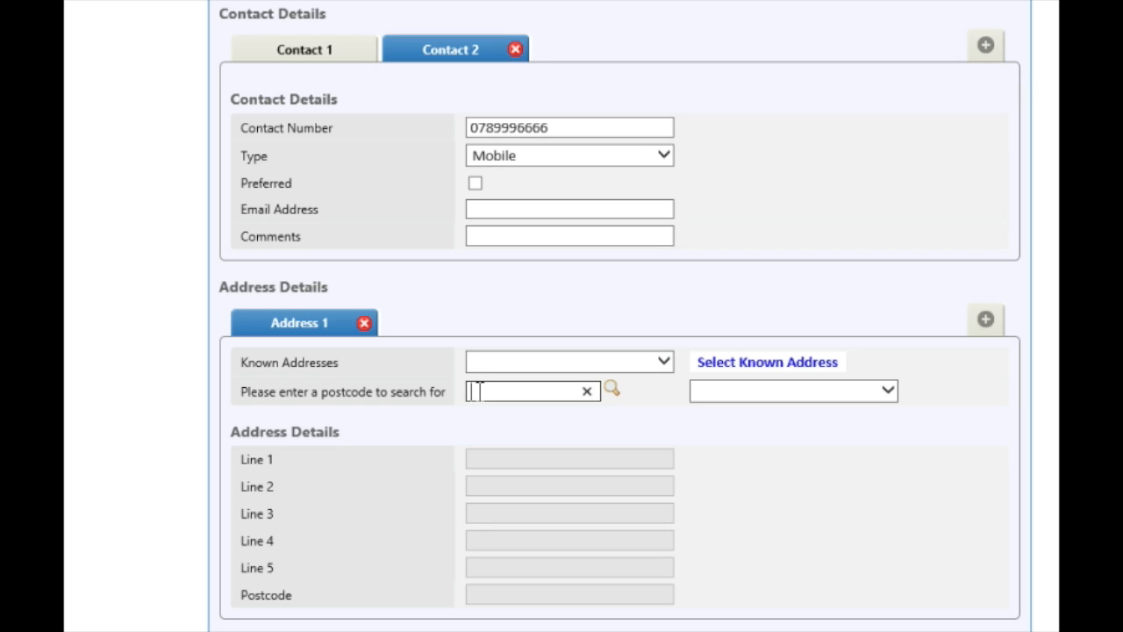
text(ex1 3st)
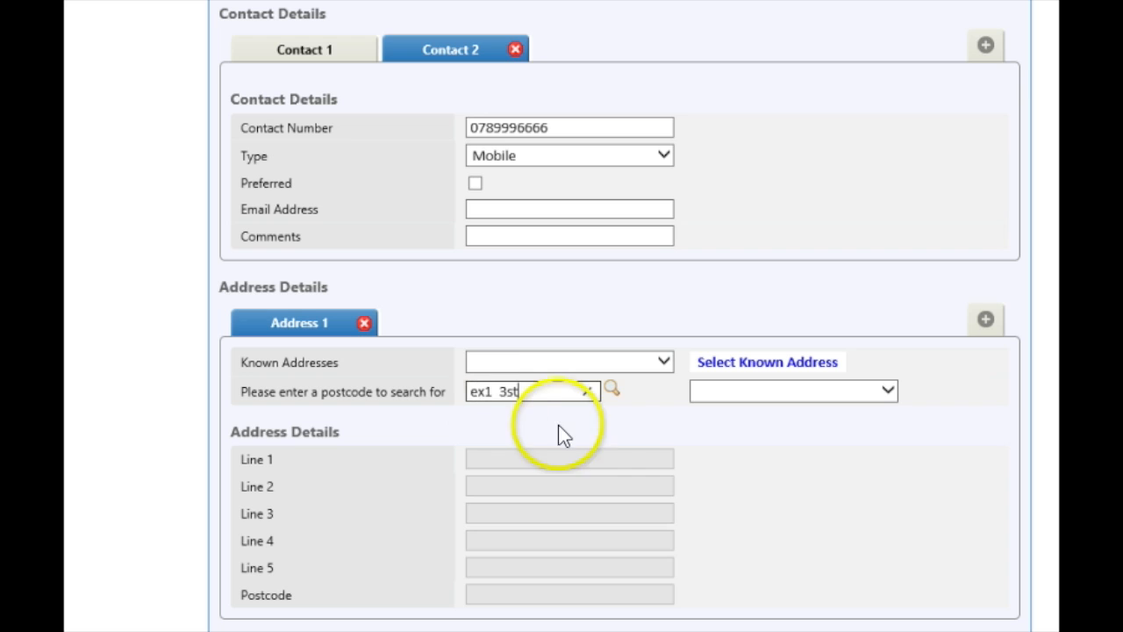
click(613, 392)
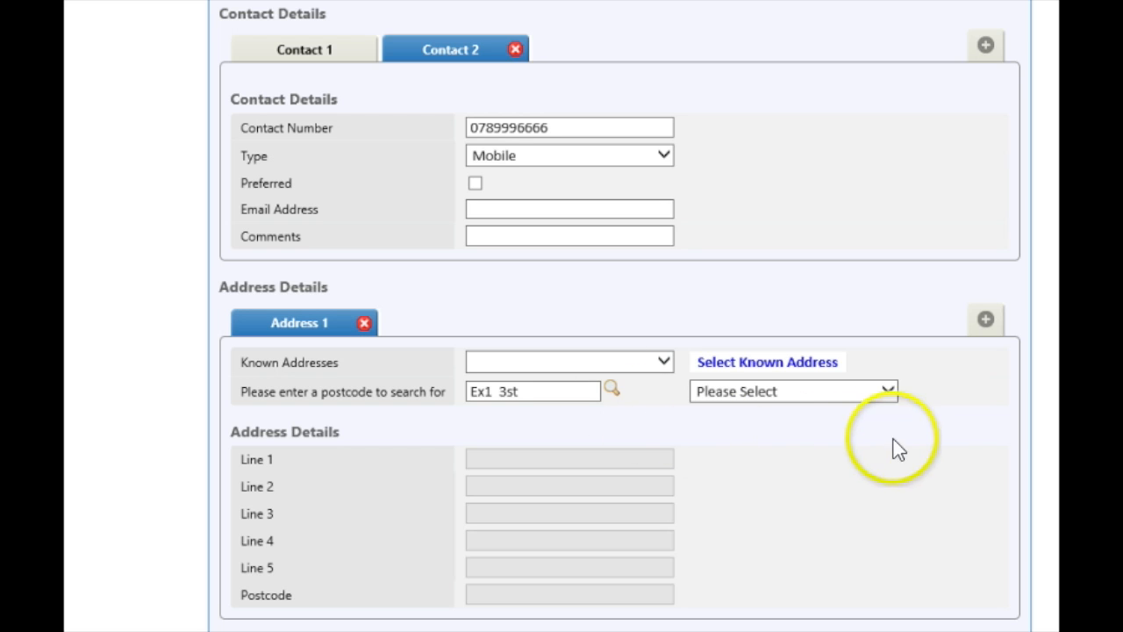
click(889, 393)
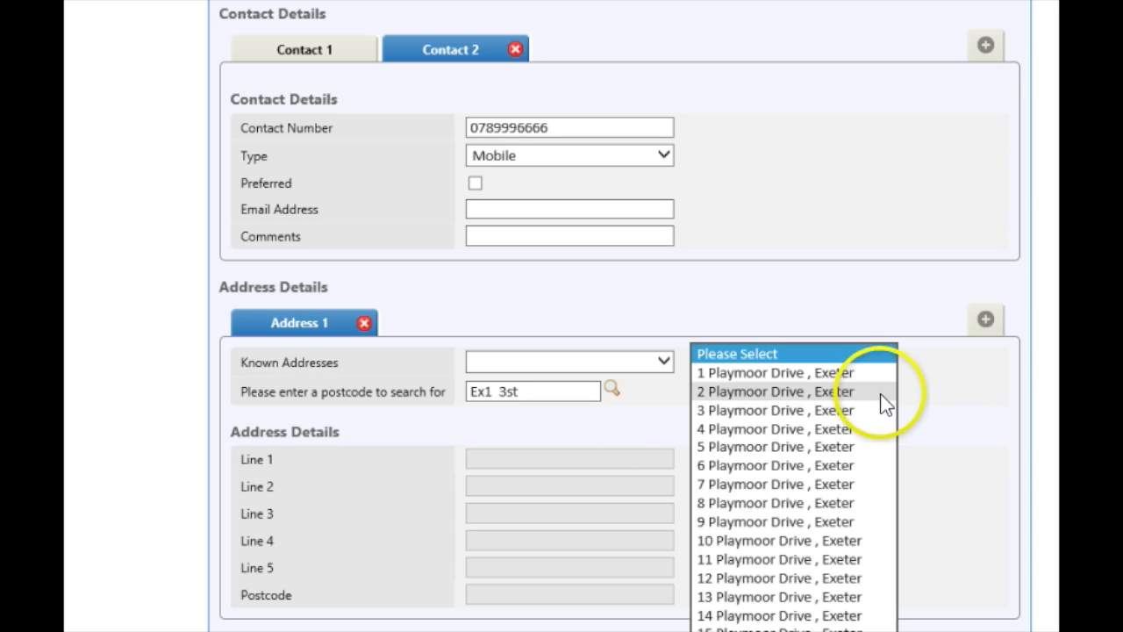
click(860, 408)
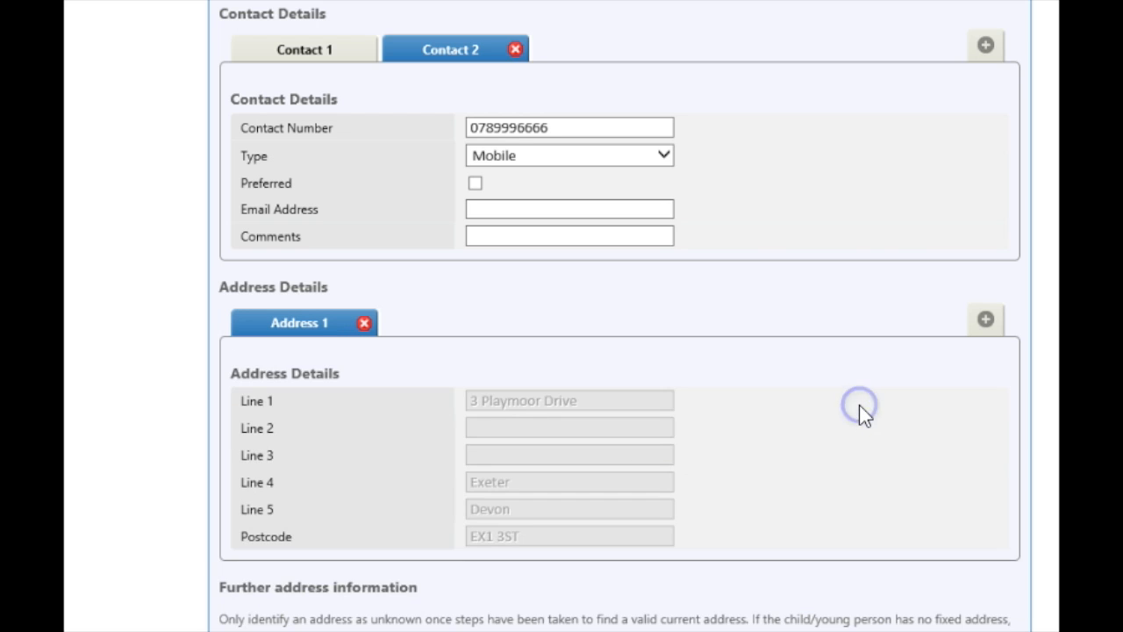
Step: Continue to the adult details and give Adult 1 parental responsibility for the child
scroll(652, 579, down, 3)
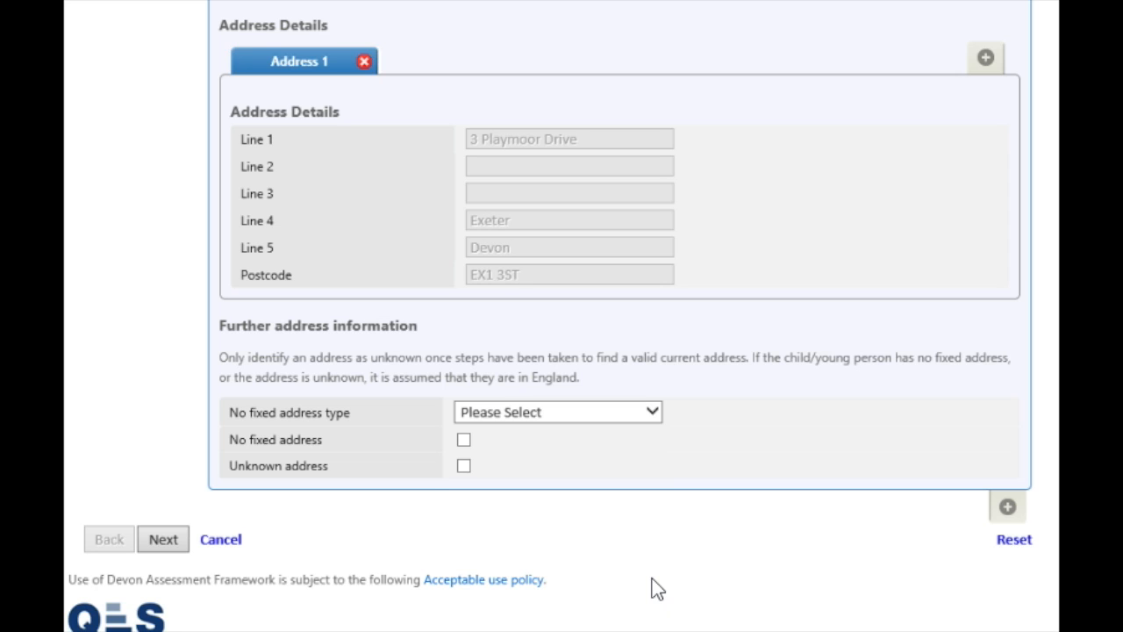
click(161, 542)
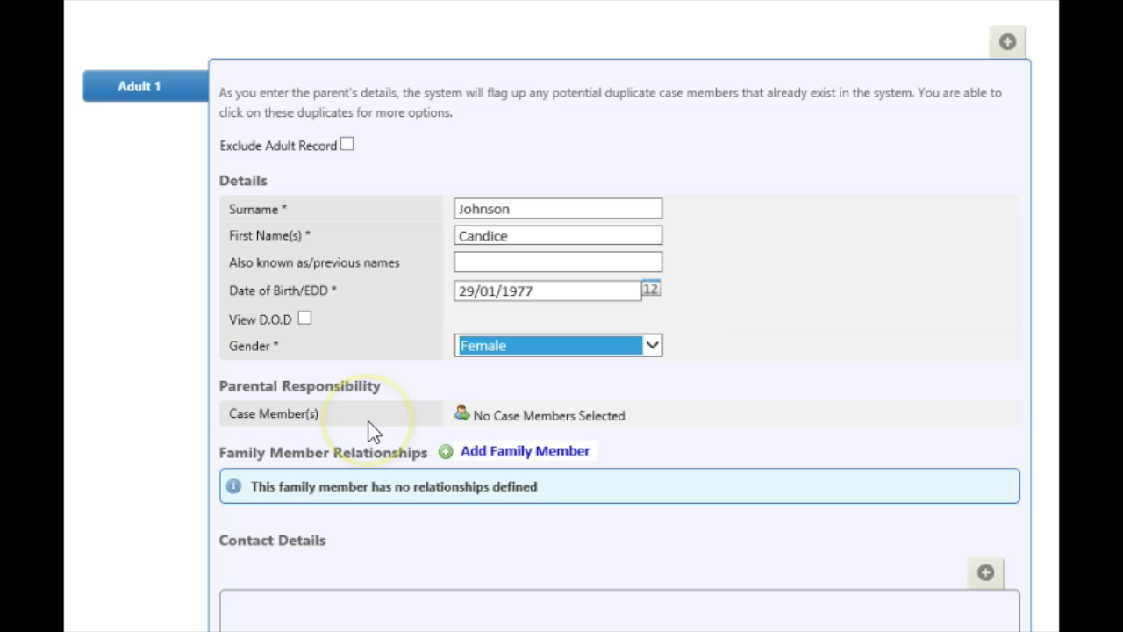
click(460, 413)
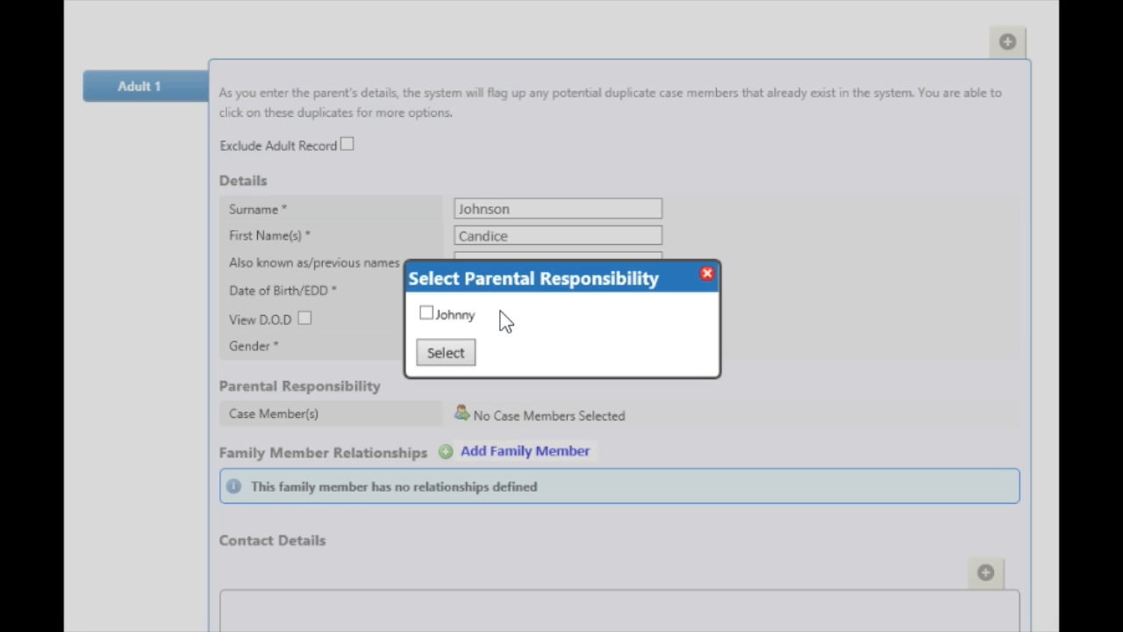
click(427, 313)
click(445, 352)
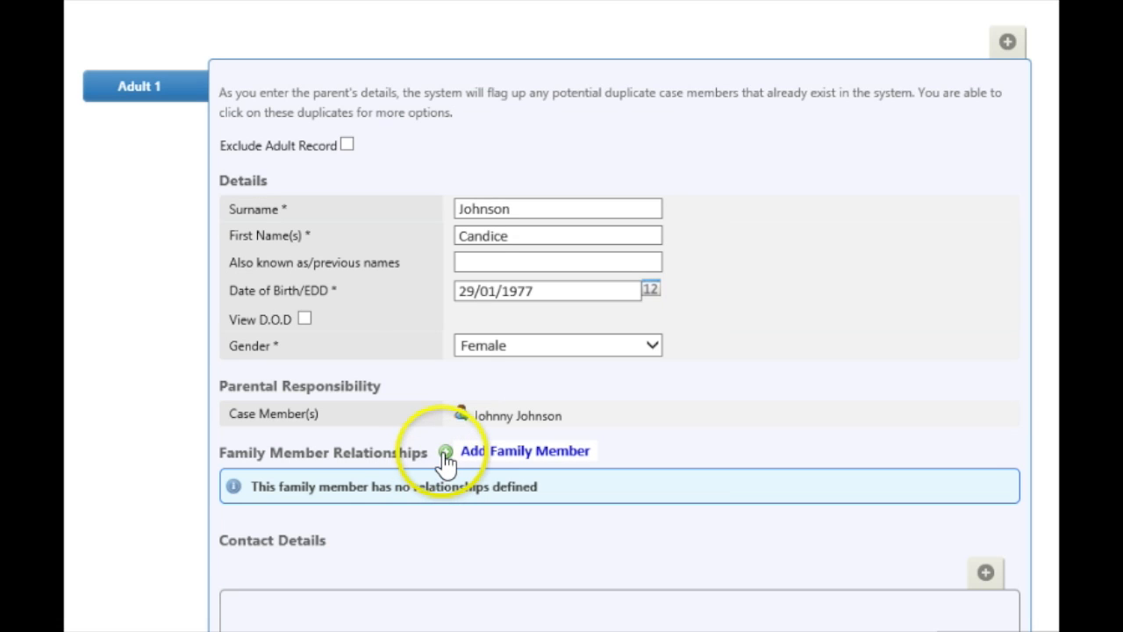
Step: Add a family member relationship that makes Adult 1 the Parent of the child
click(446, 453)
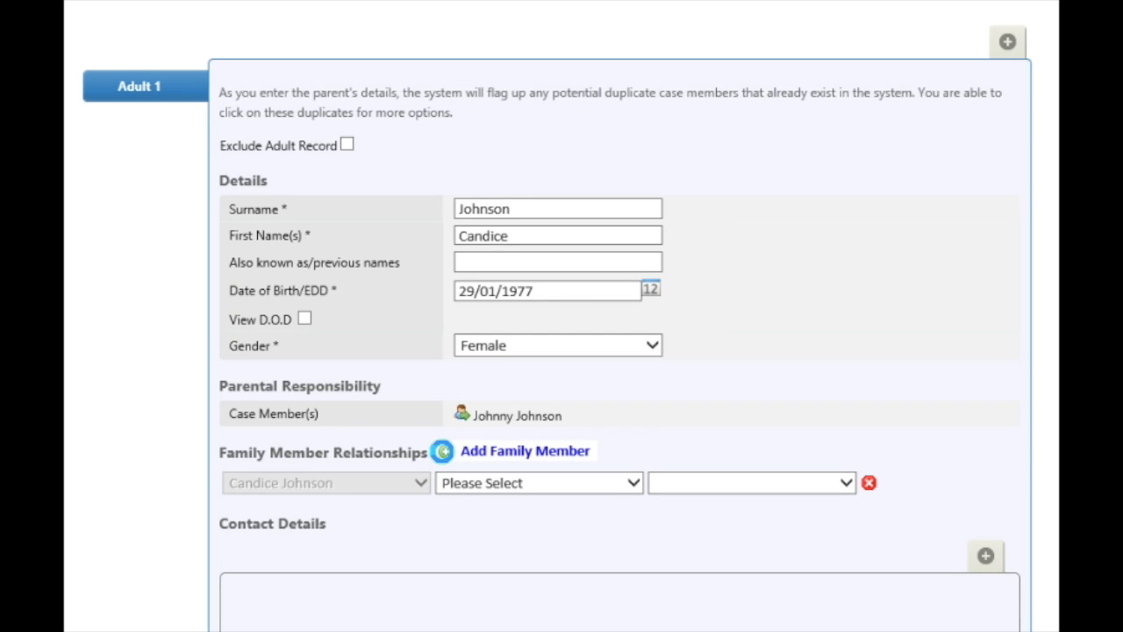
click(635, 485)
click(581, 556)
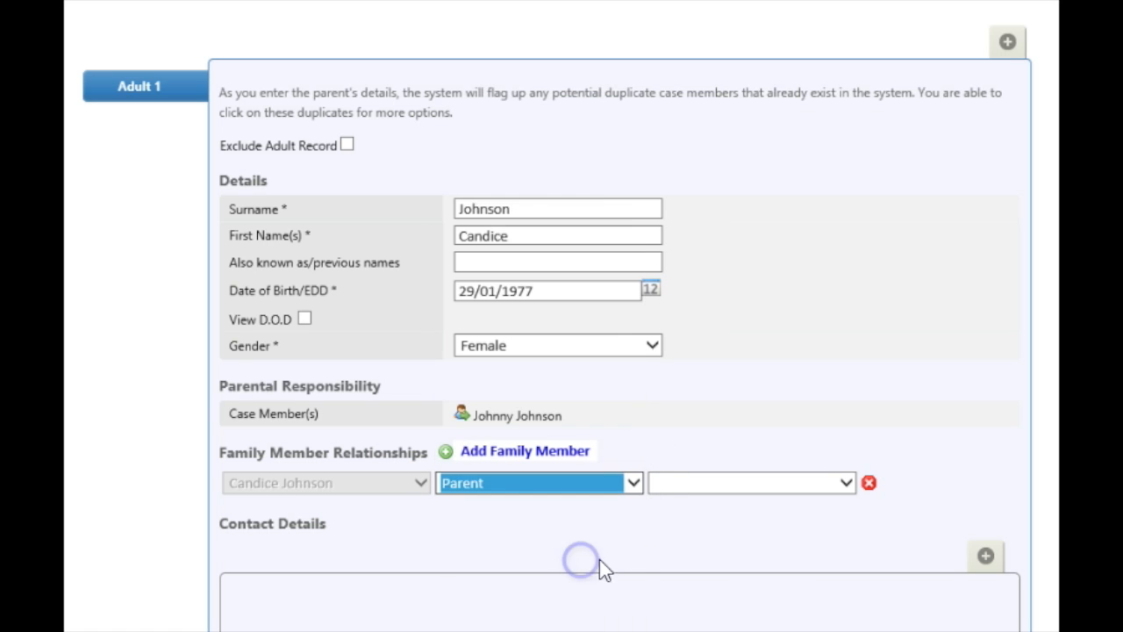
click(844, 485)
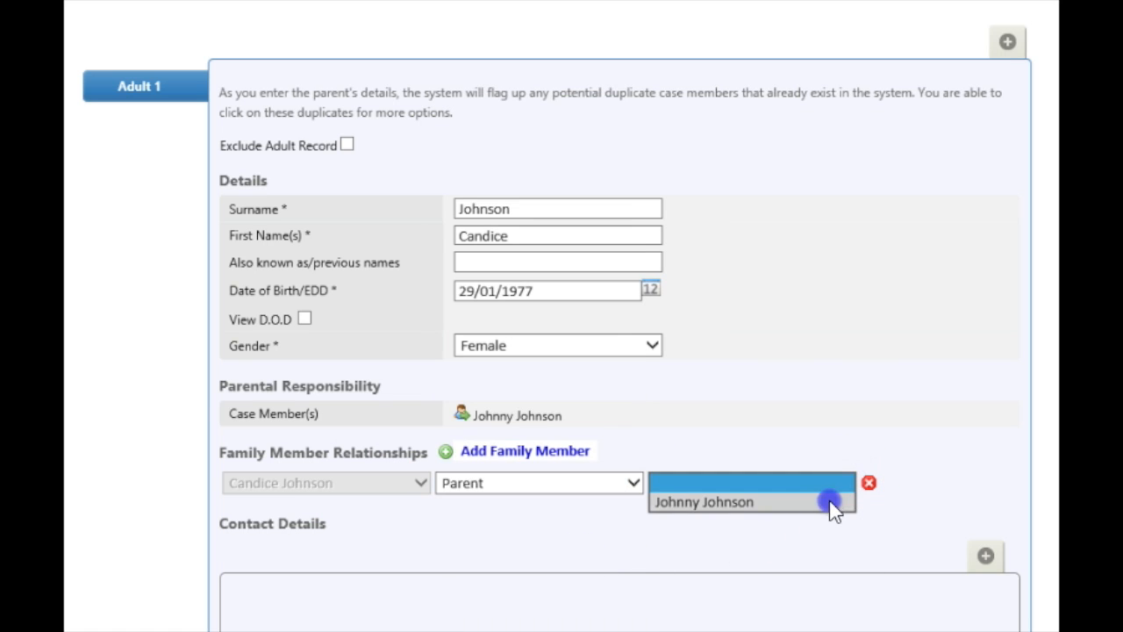
click(840, 503)
Step: Add Adult 1's contact numbers, with the second contact set to type Mobile
scroll(877, 351, down, 5)
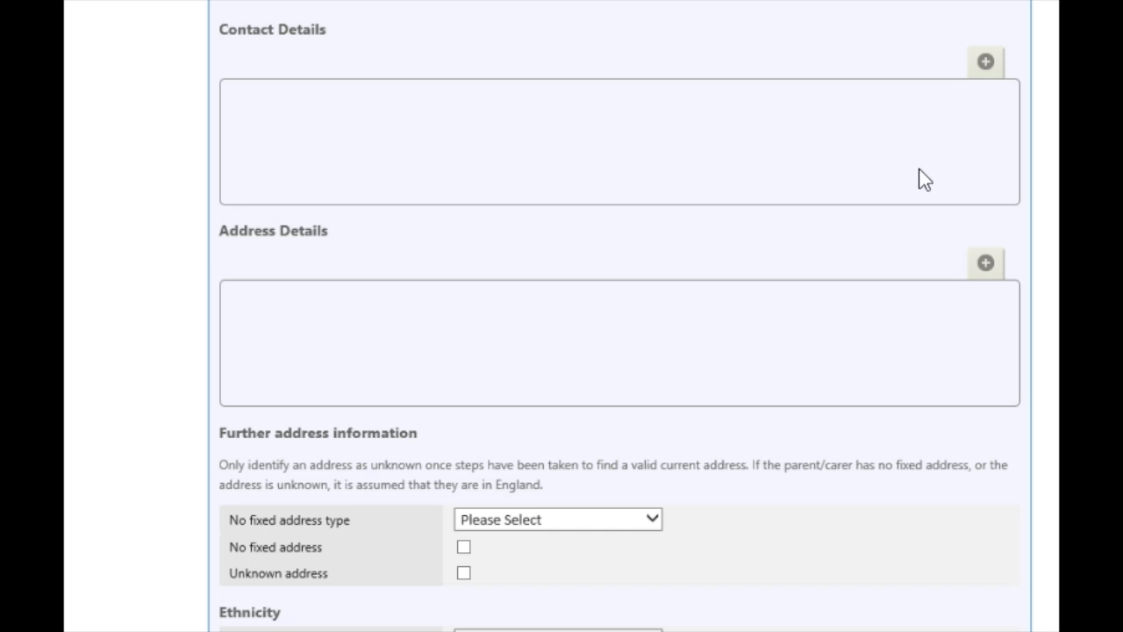
click(985, 63)
click(513, 143)
text(01392)
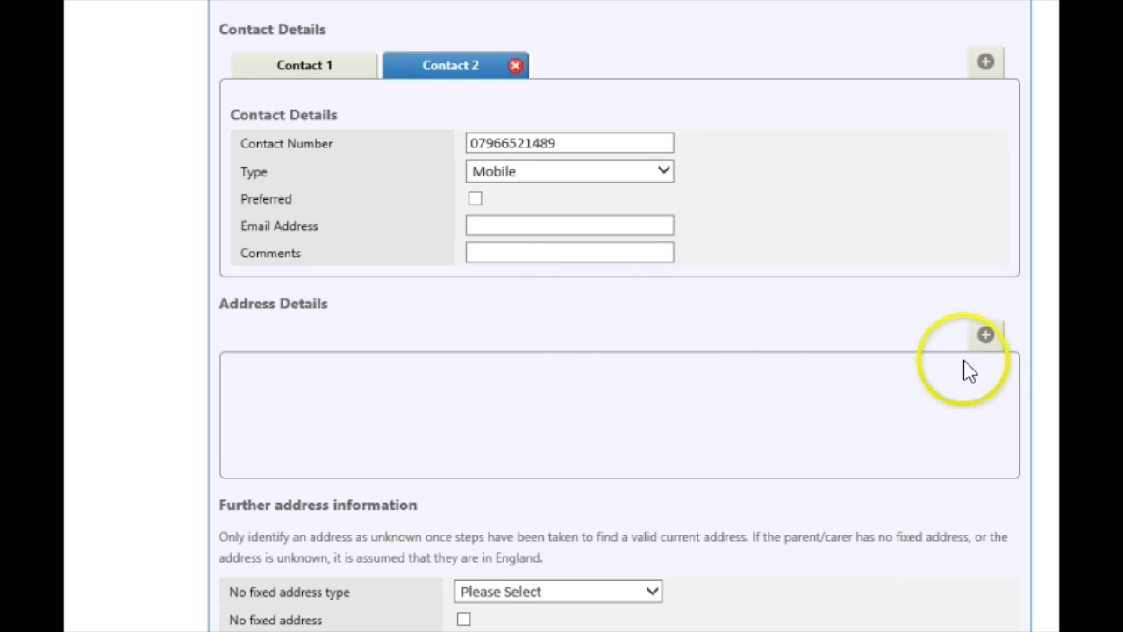
Step: Add an address for Adult 1 by selecting the known address already recorded for the child
click(986, 339)
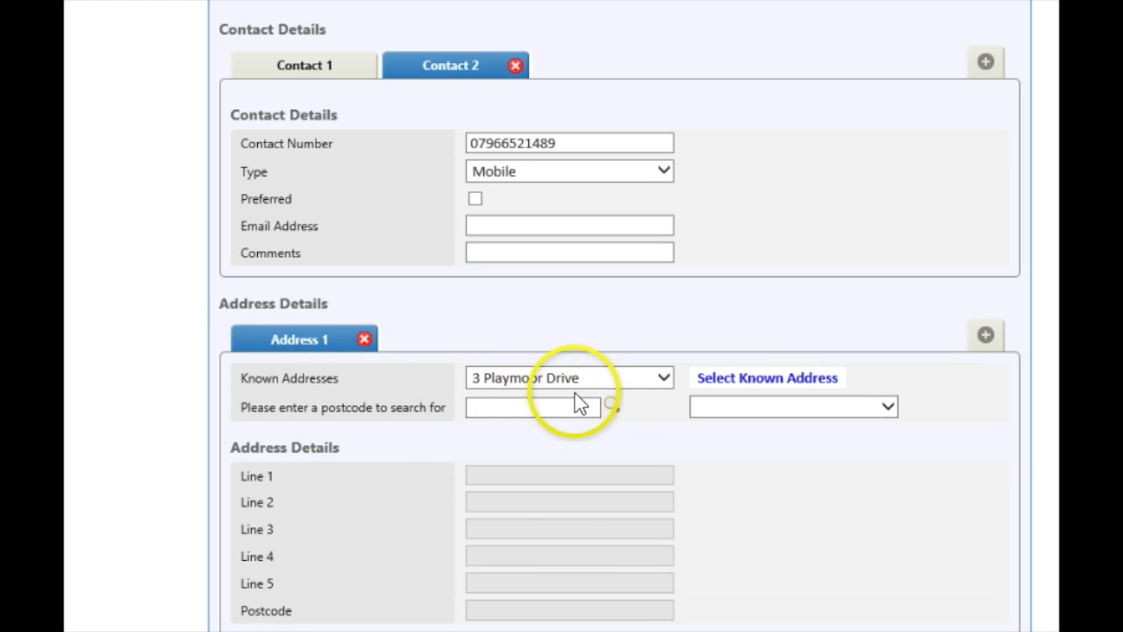
click(555, 404)
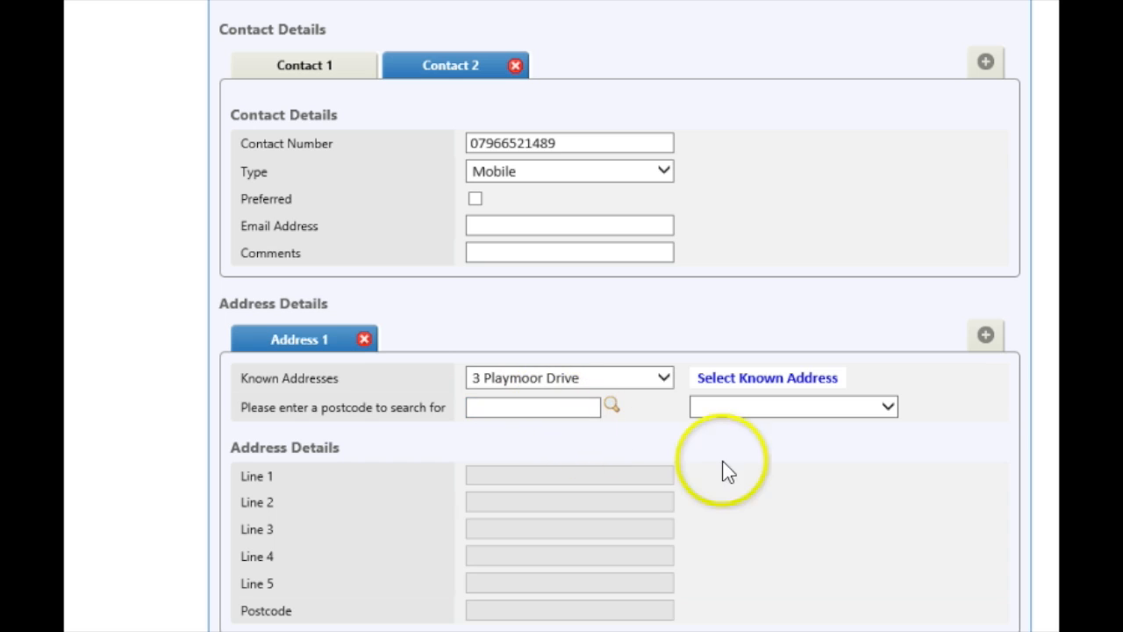
click(781, 380)
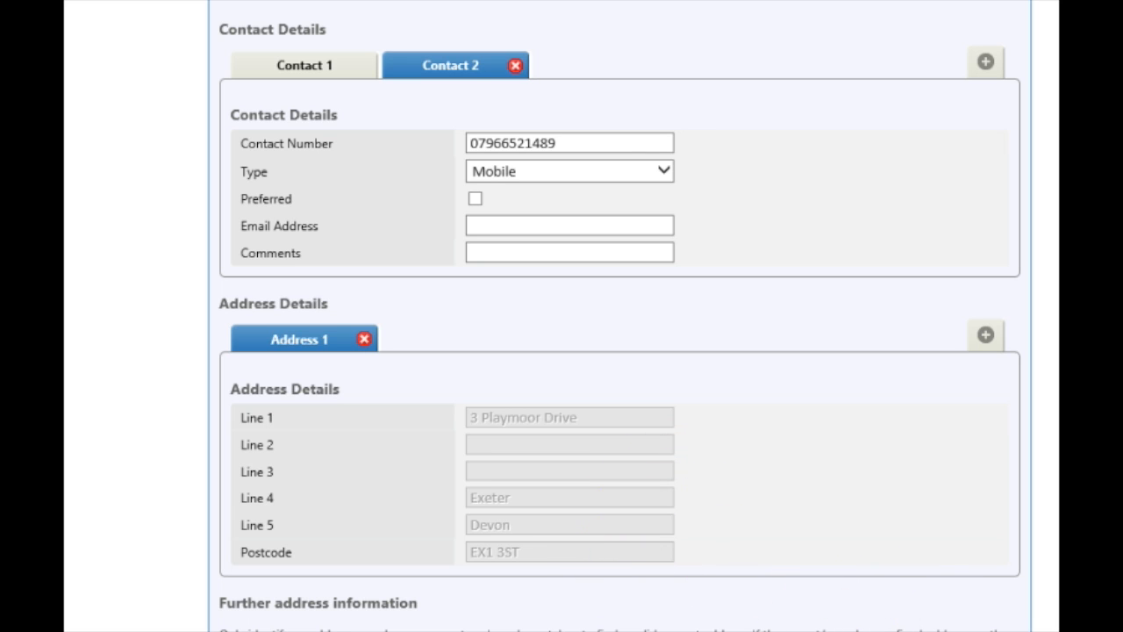
Step: Mark Adult 1 as Not in Employment and continue to the Significant Other details
scroll(749, 517, down, 10)
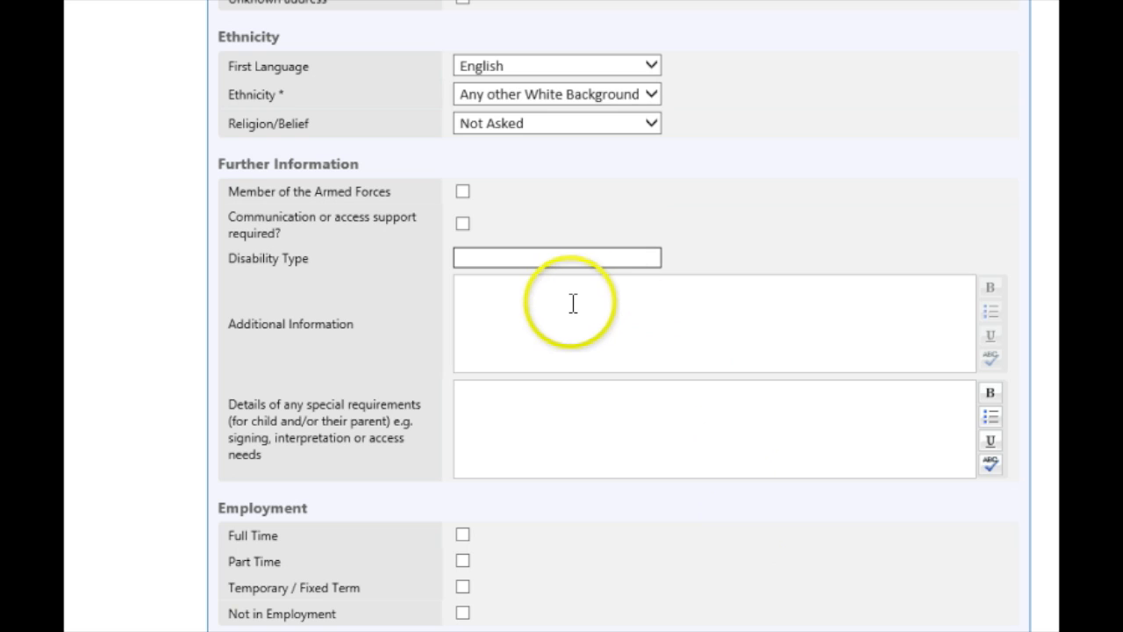
click(466, 258)
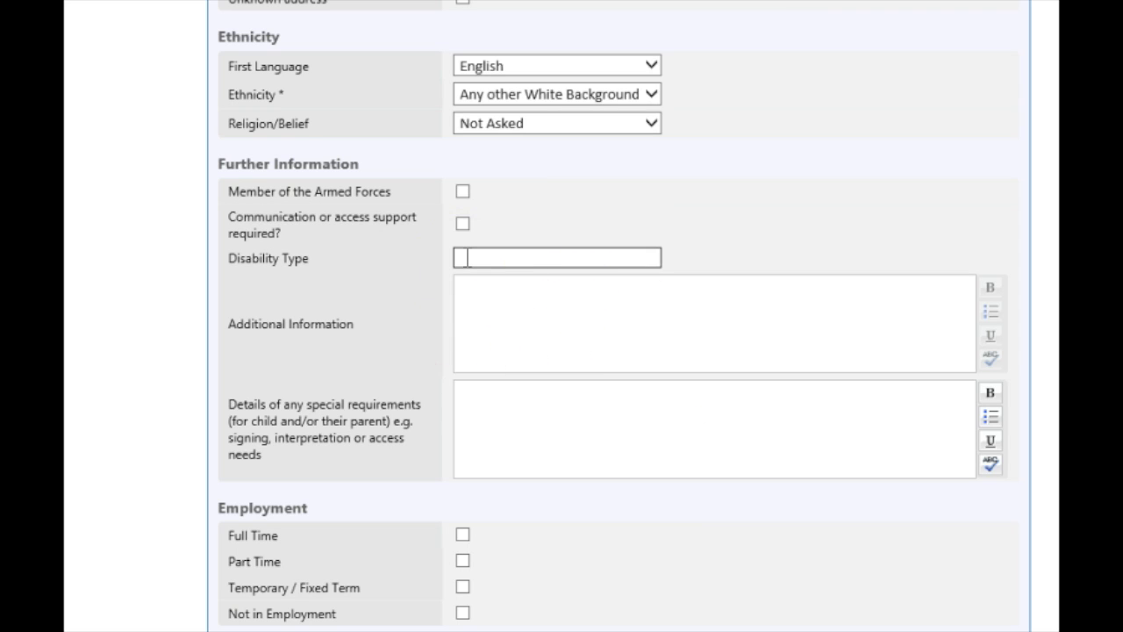
click(488, 299)
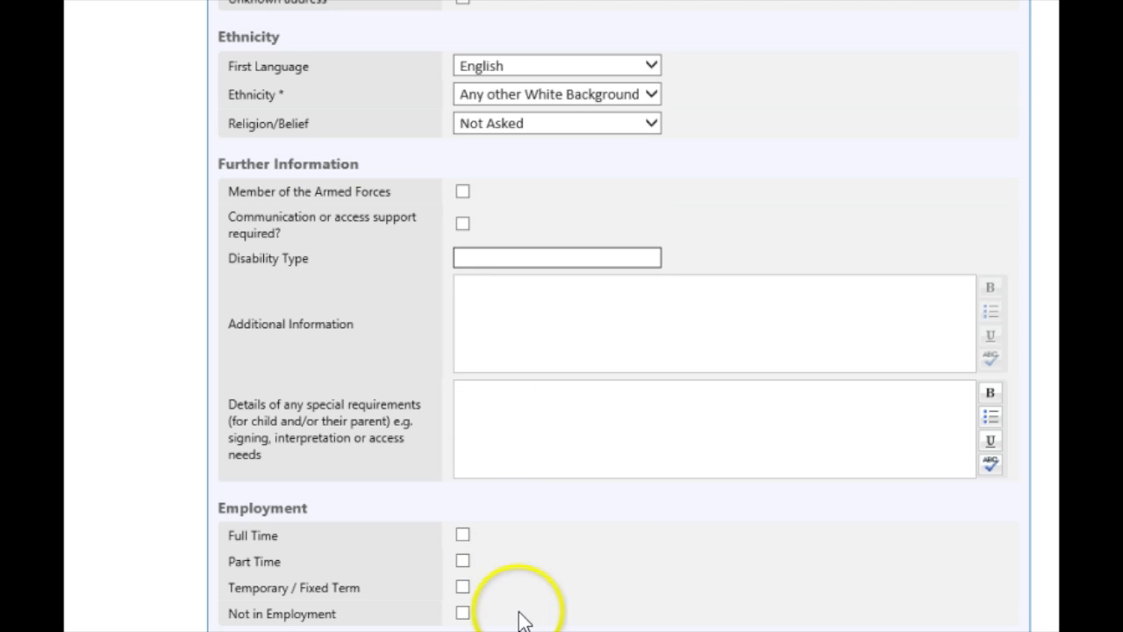
click(461, 612)
scroll(316, 571, down, 2)
click(160, 530)
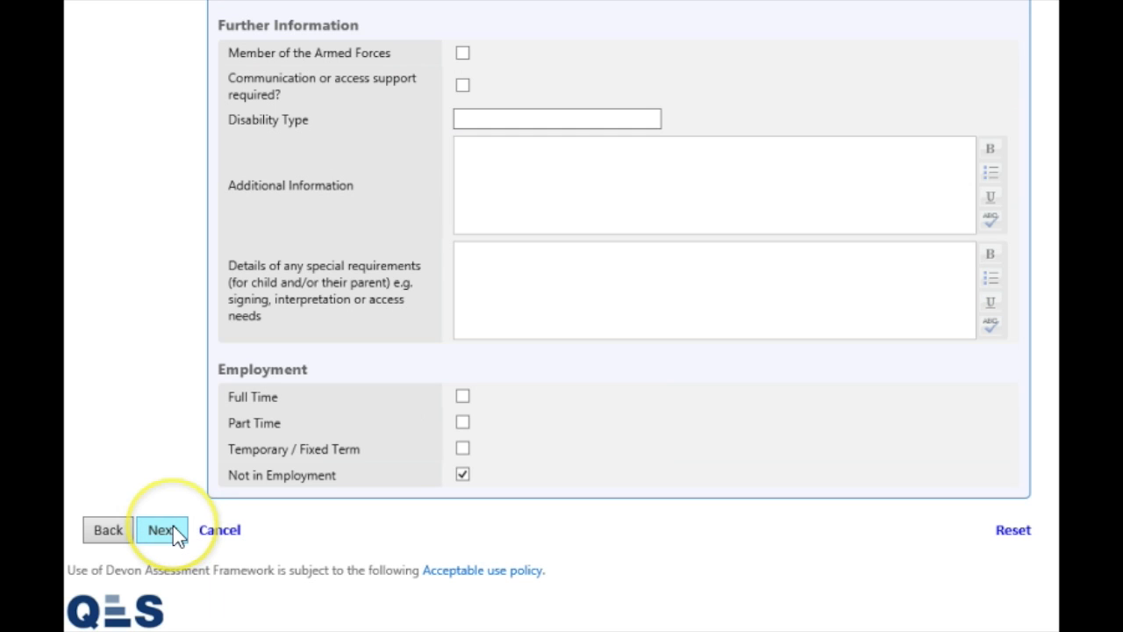
click(162, 529)
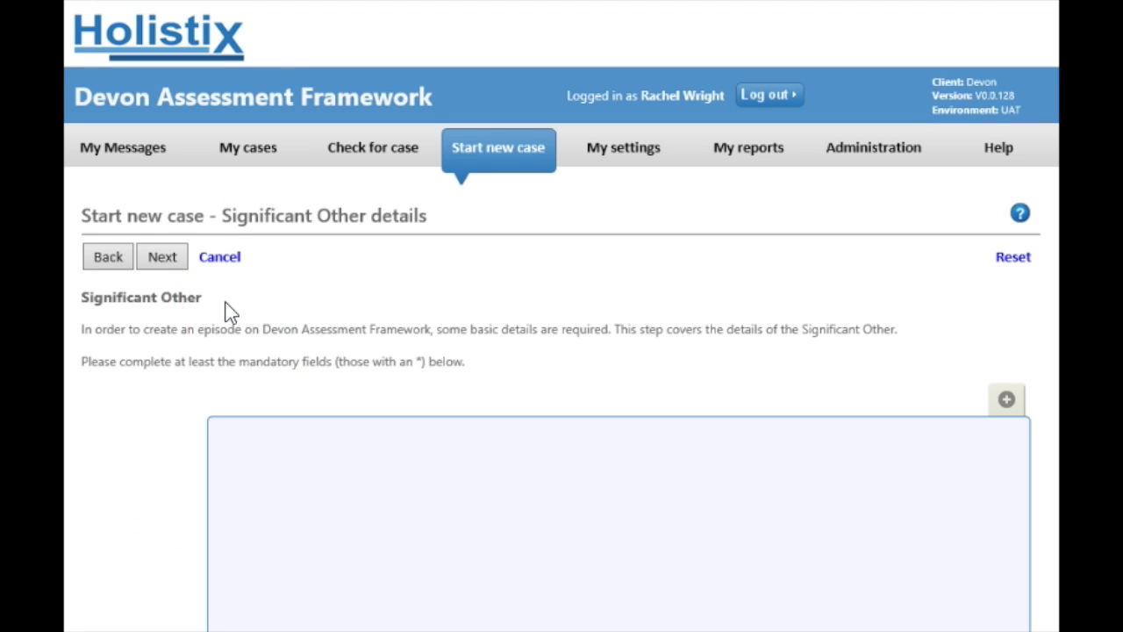
Step: Skip the Significant Other and Household Member details, and choose the child as the primary child in the case
click(167, 261)
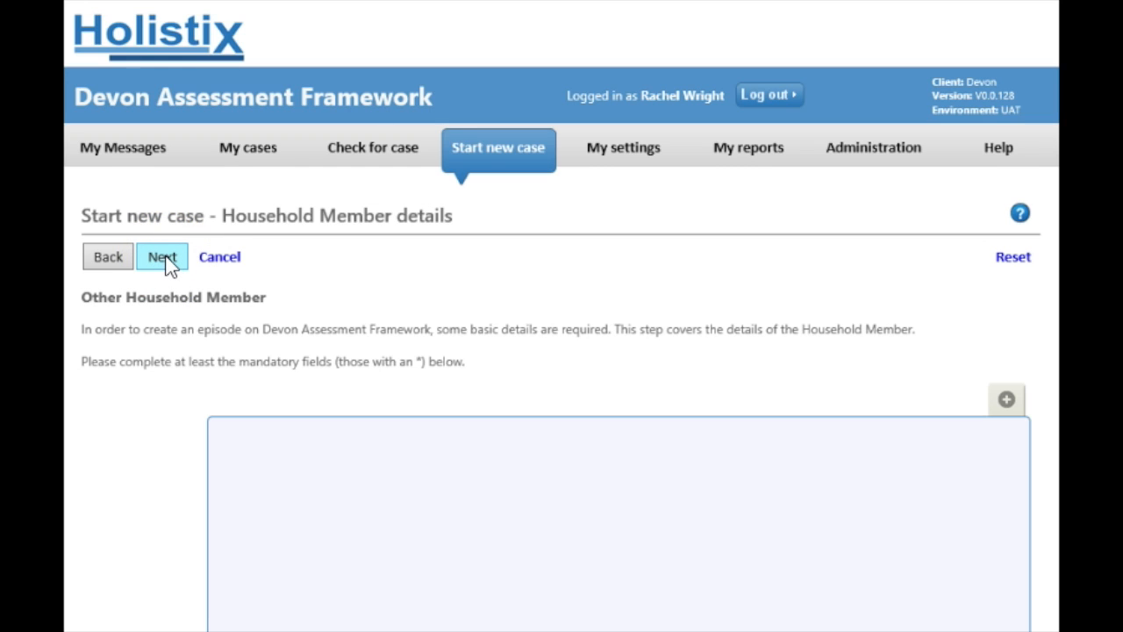
click(165, 259)
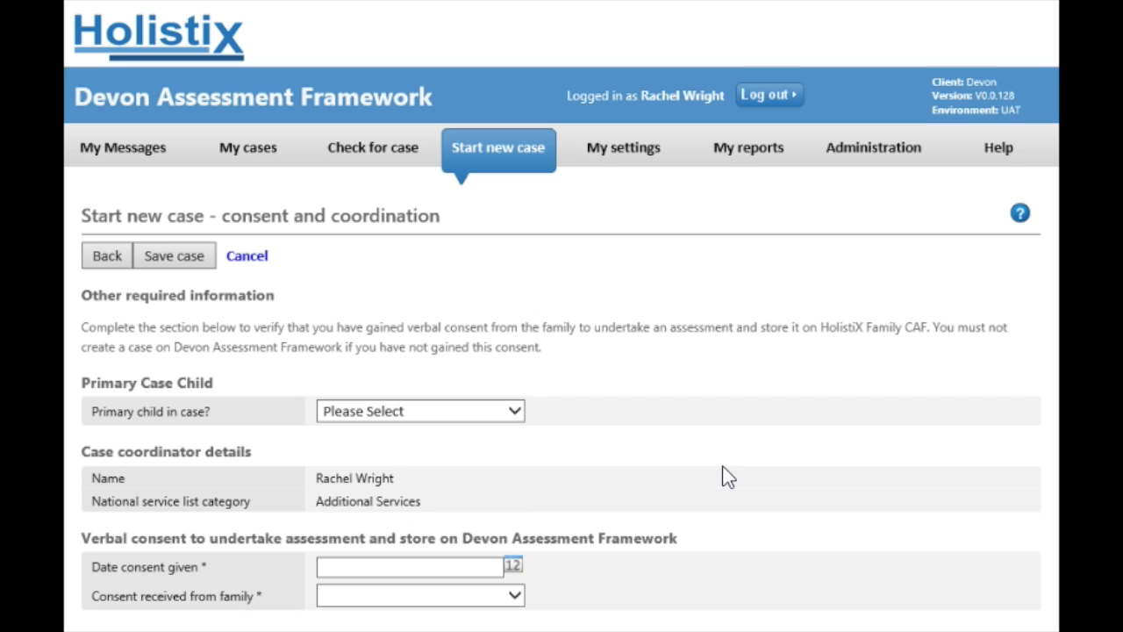
click(509, 408)
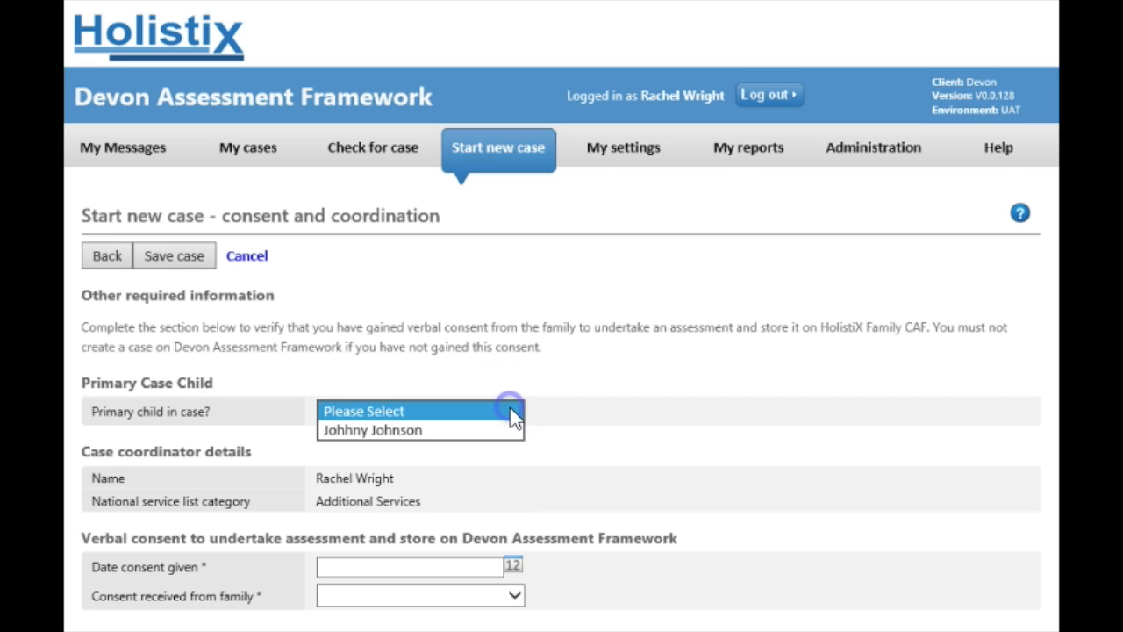
click(496, 430)
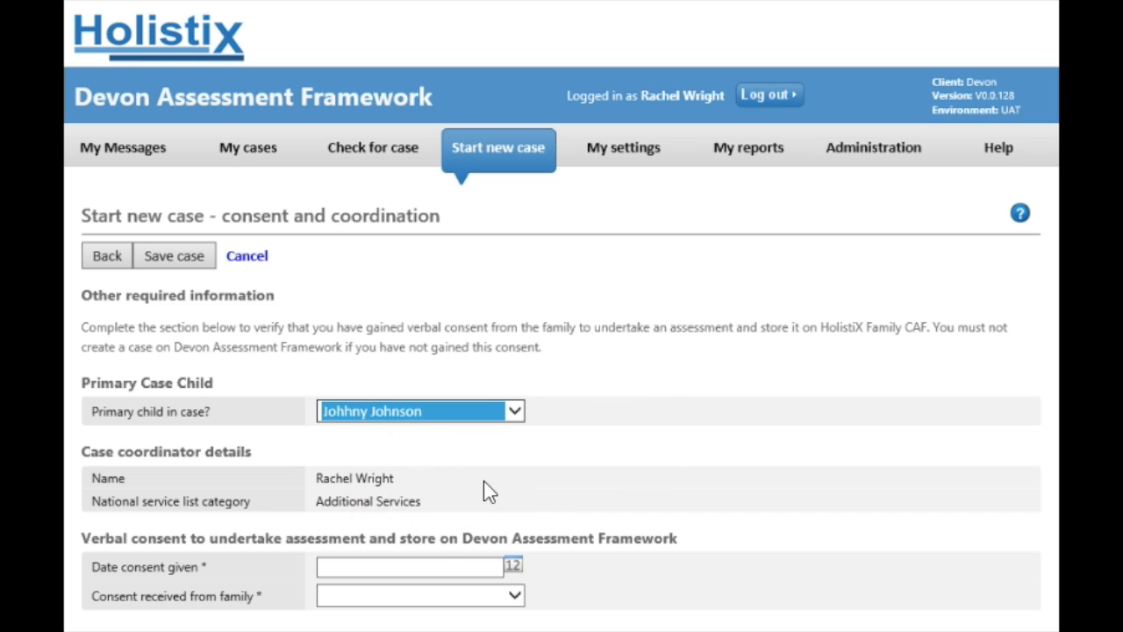
Step: Record the verbal consent with date given 29/07/2014 and consent received from family set to Yes, and save the case
click(341, 567)
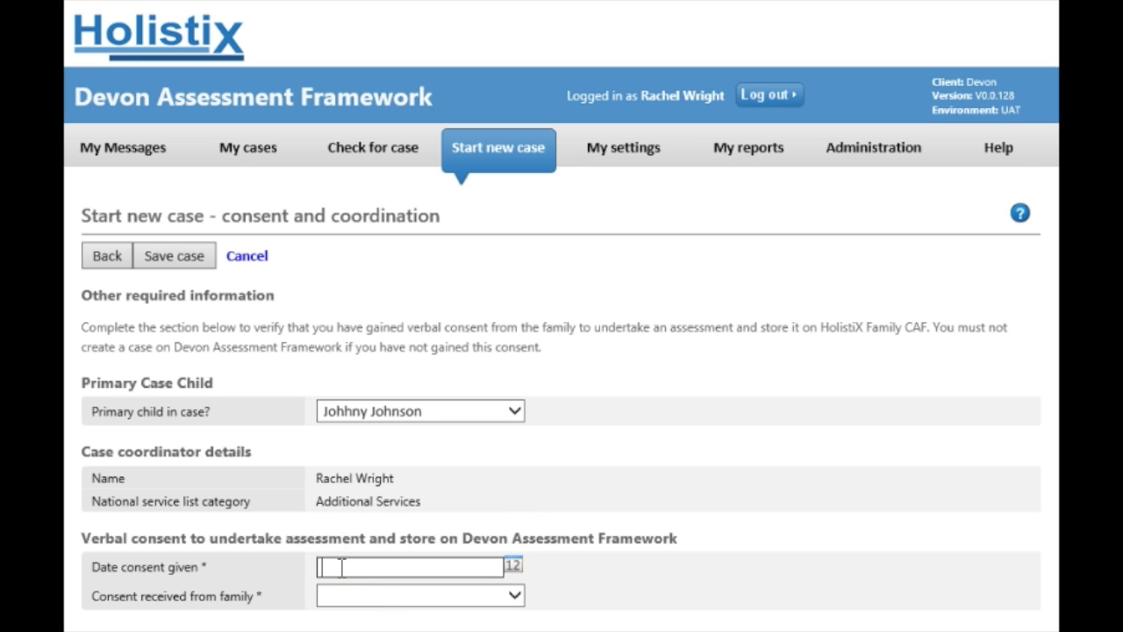
text(29/07/2014)
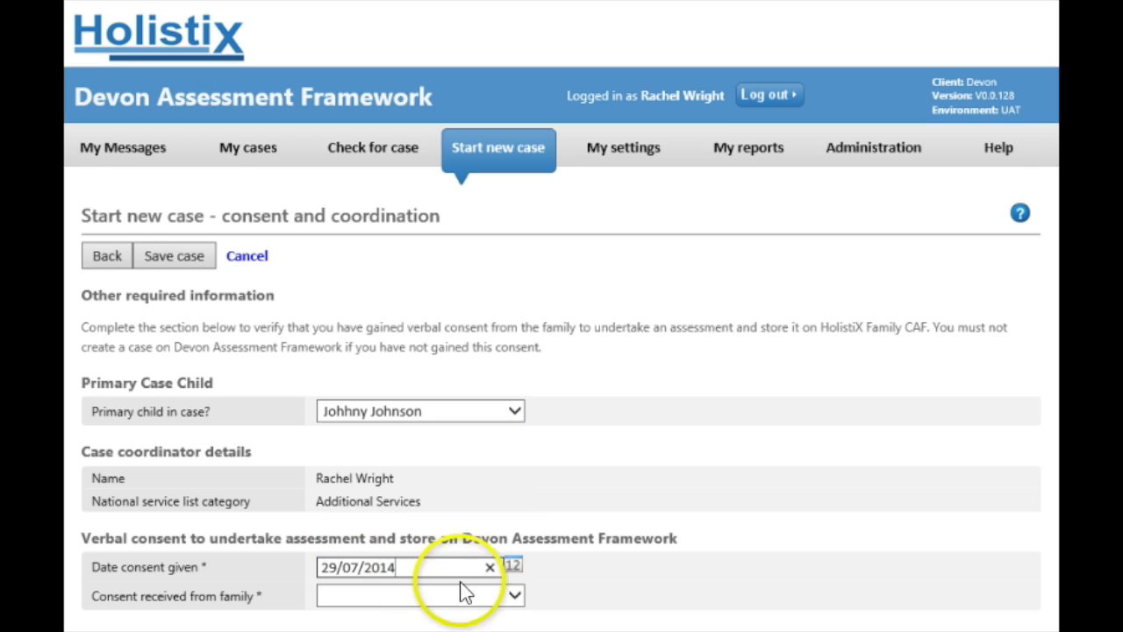
click(514, 594)
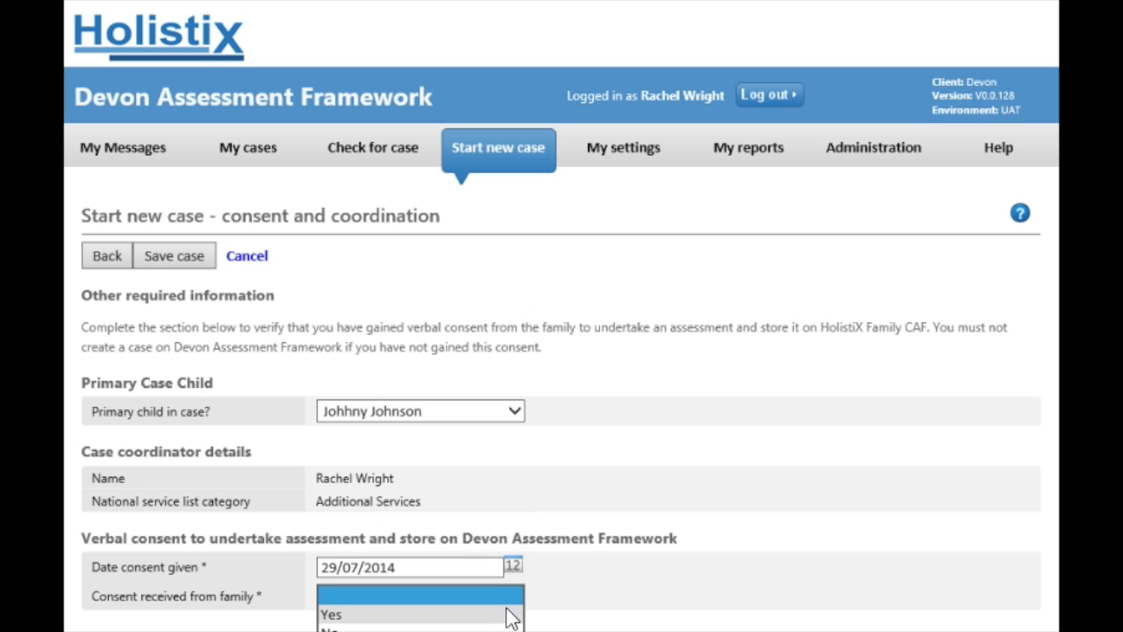
click(509, 614)
scroll(545, 548, down, 2)
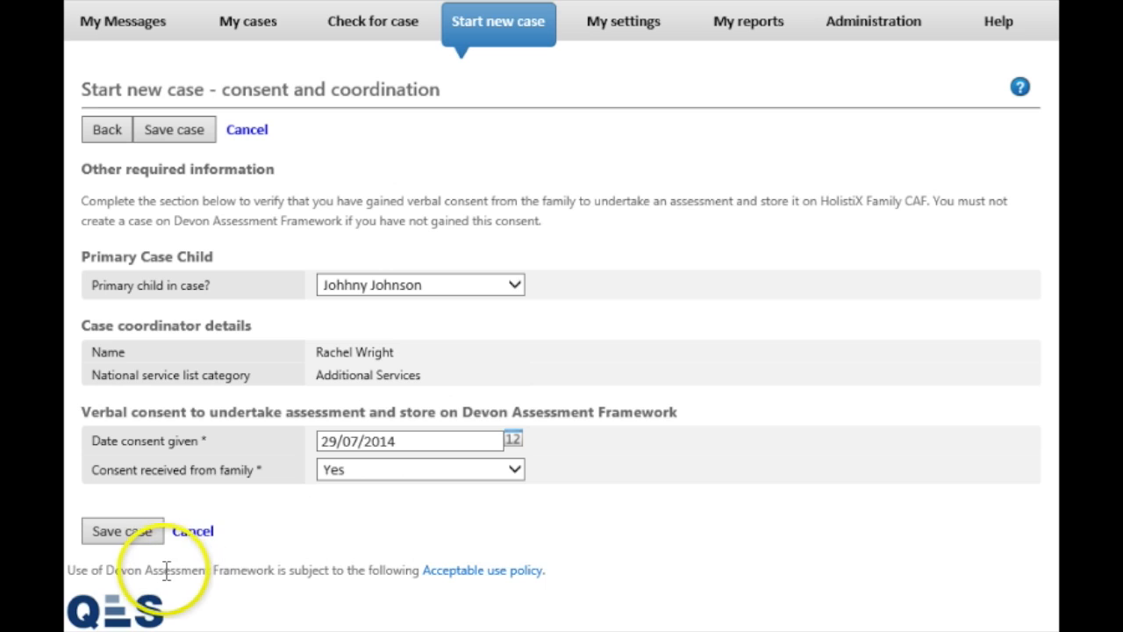
click(122, 531)
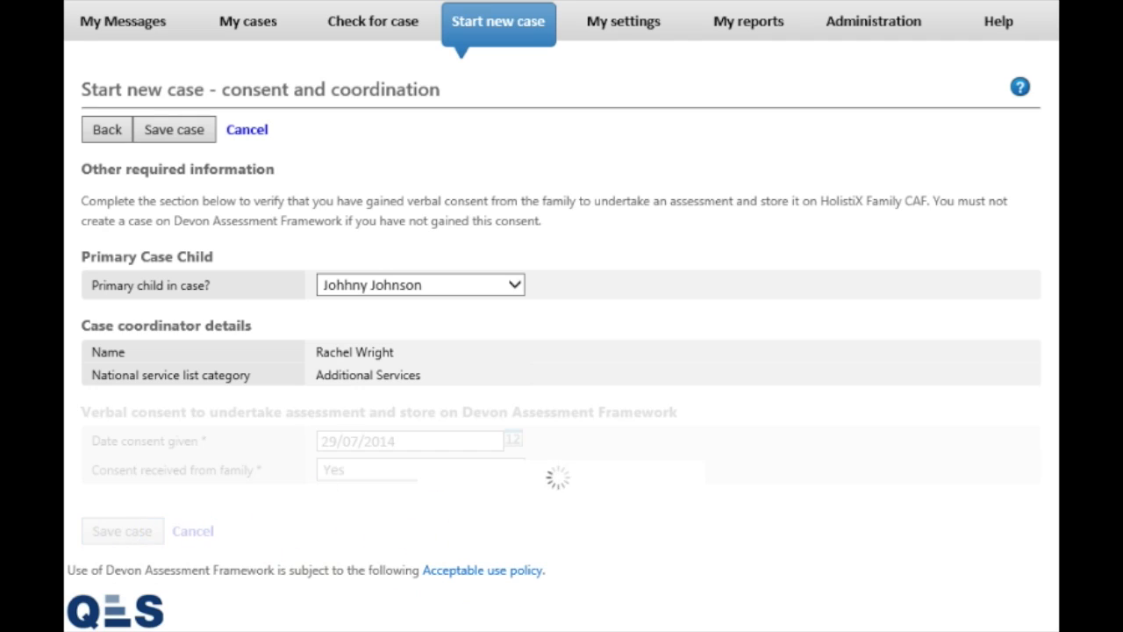